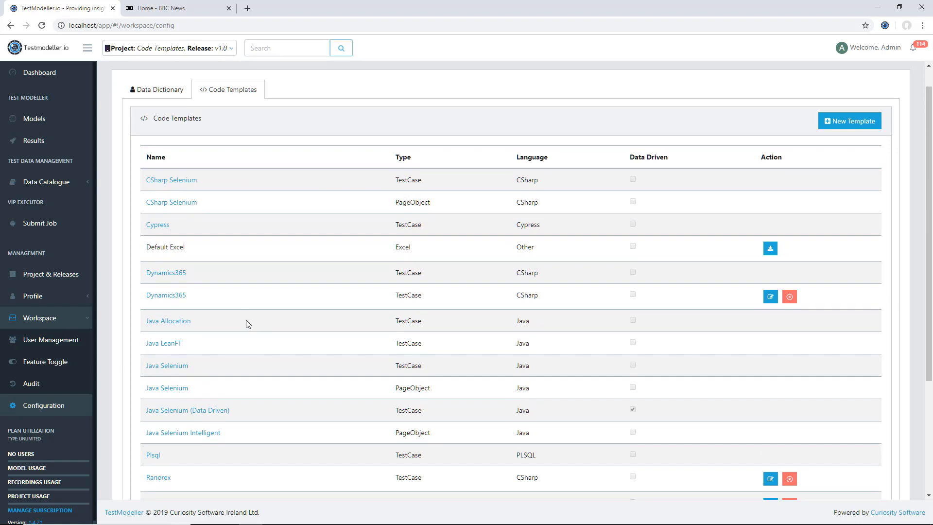
Step: Create a new PageObject code template named 'Java PO New' in Java, copied from Java Selenium
left_click(831, 124)
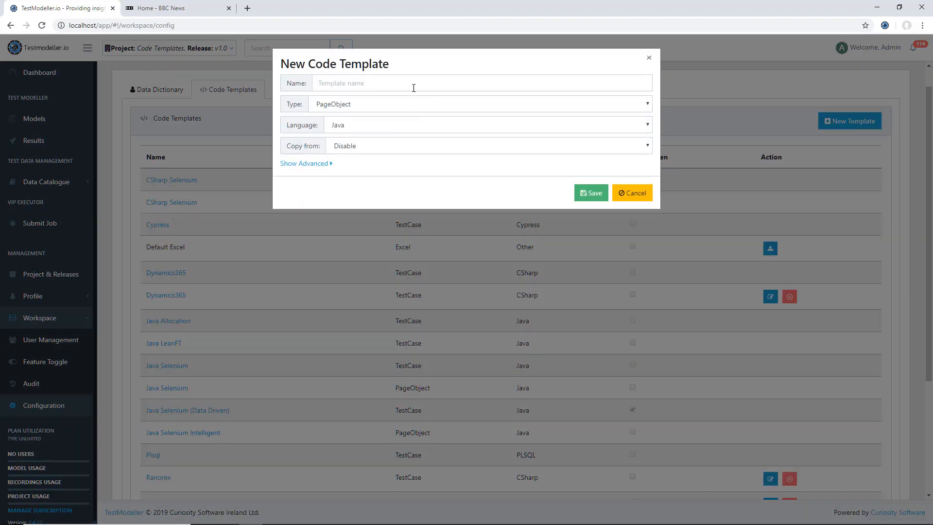
left_click(382, 103)
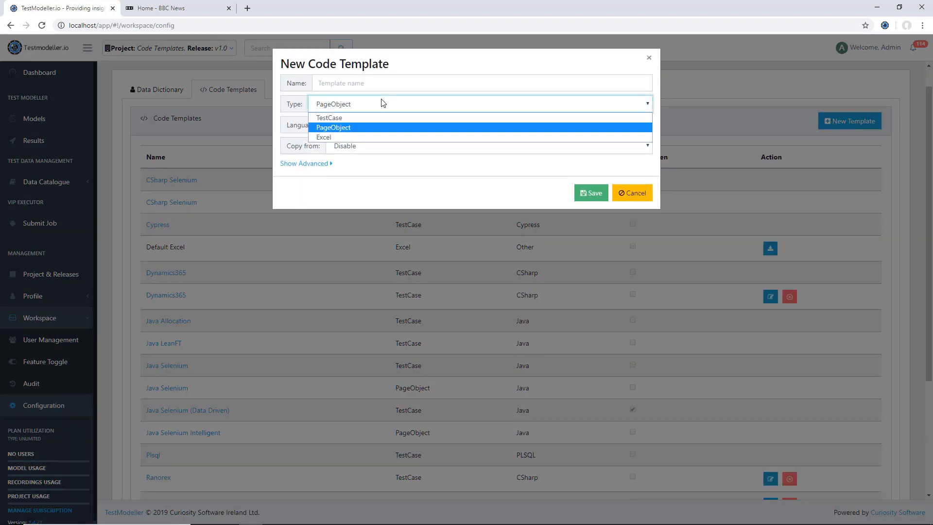
left_click(346, 119)
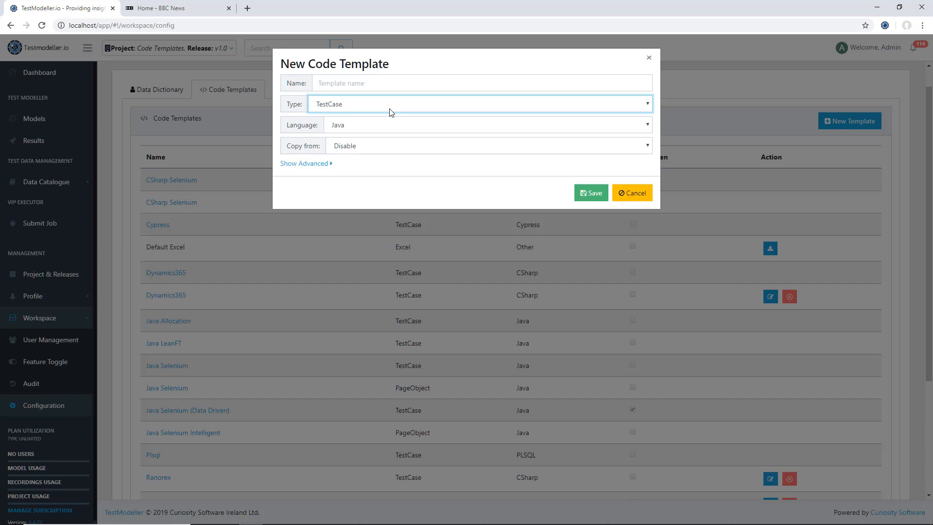
left_click(331, 108)
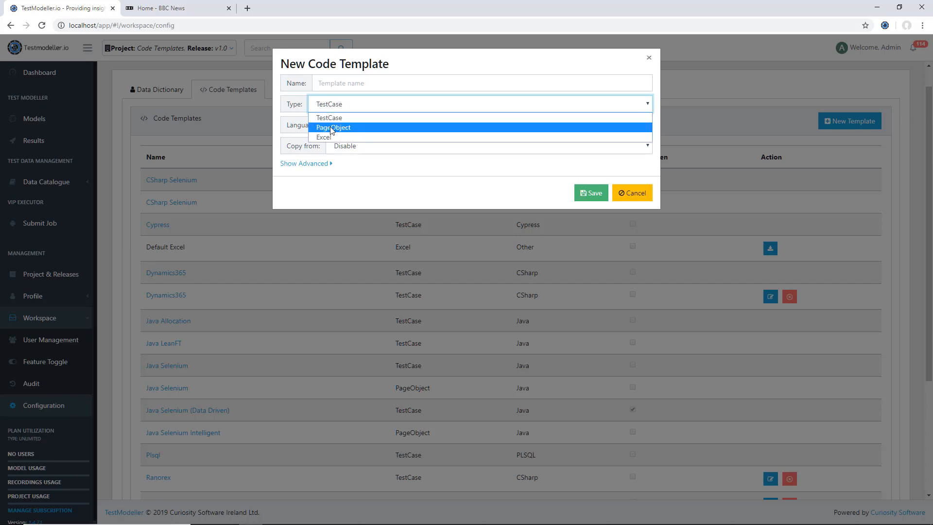
left_click(332, 128)
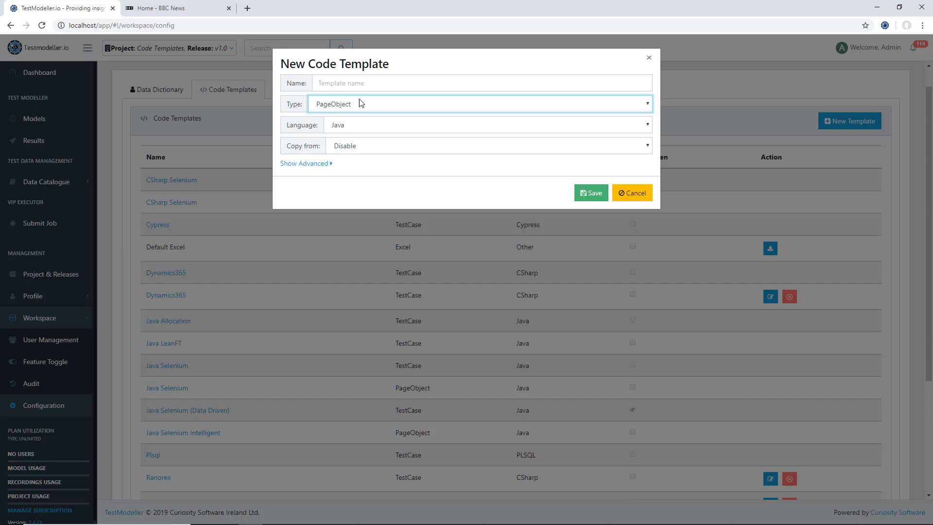
left_click(339, 77)
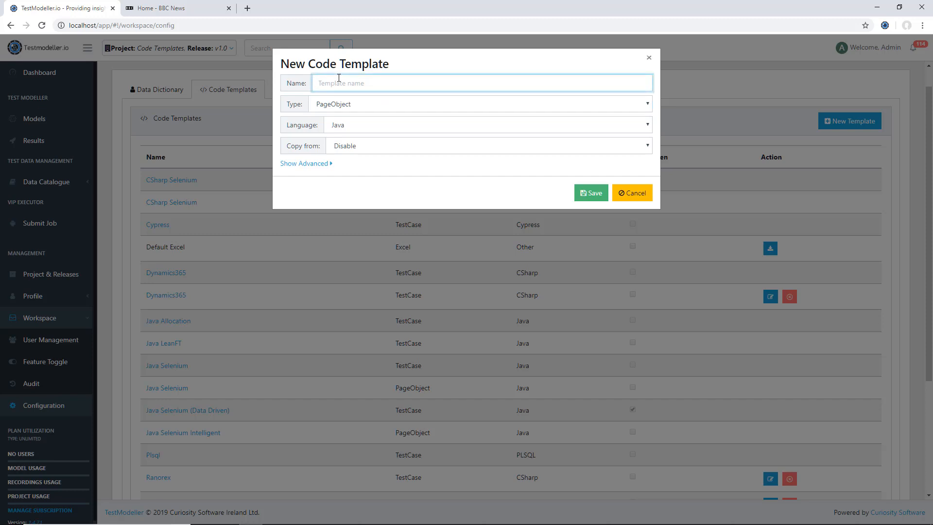
type("Java PO New")
left_click(347, 126)
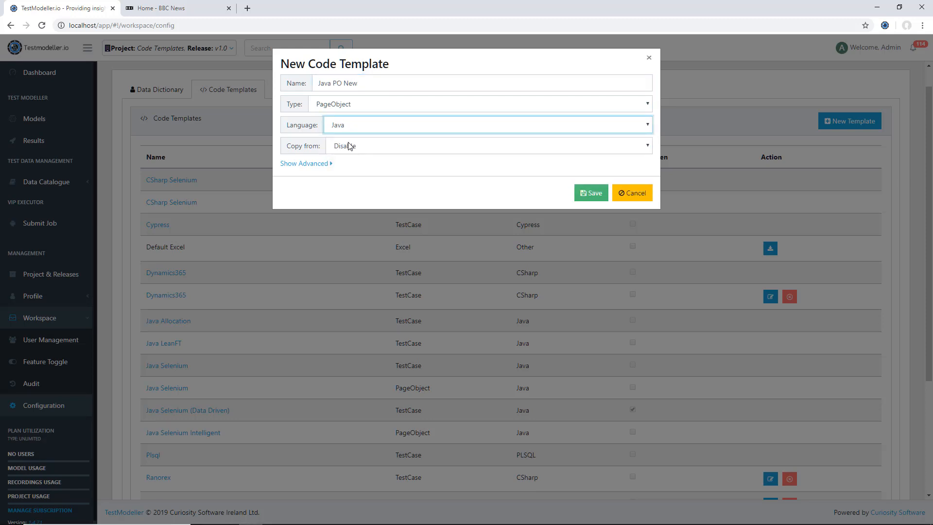
left_click(349, 146)
left_click(353, 179)
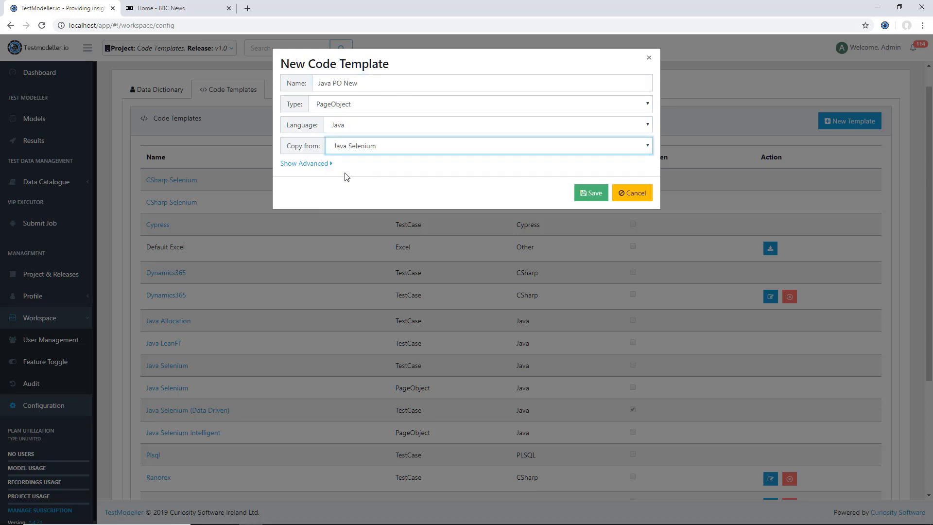
left_click(593, 193)
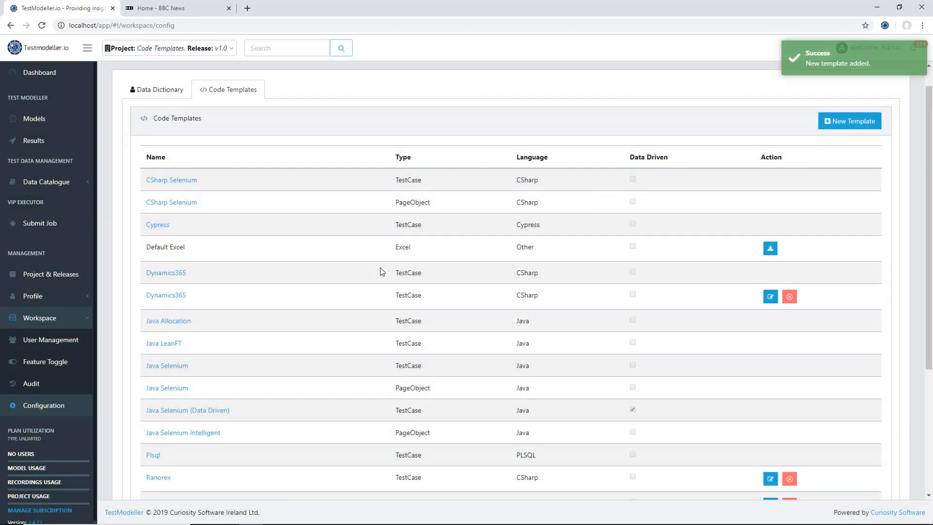
Step: Open the 'Java PO New' template and browse its page object class and identifier template items
scroll(223, 260, "down", 3)
left_click(170, 462)
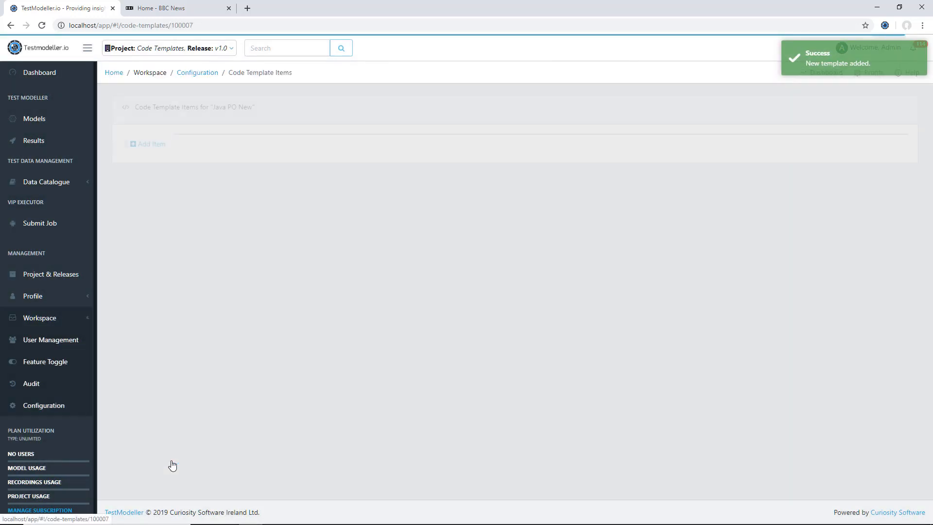
scroll(193, 218, "down", 3)
scroll(193, 218, "up", 3)
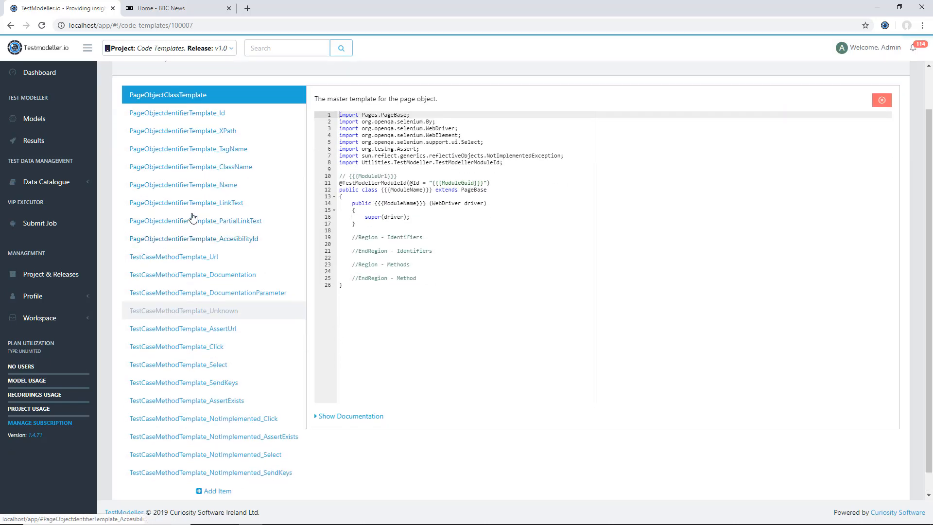
scroll(247, 159, "down", 1)
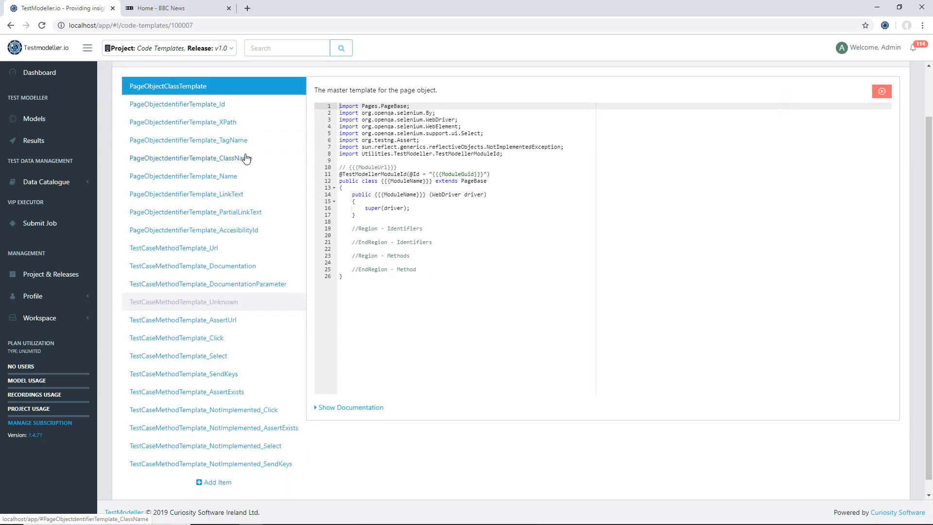
left_click(224, 104)
left_click(225, 138)
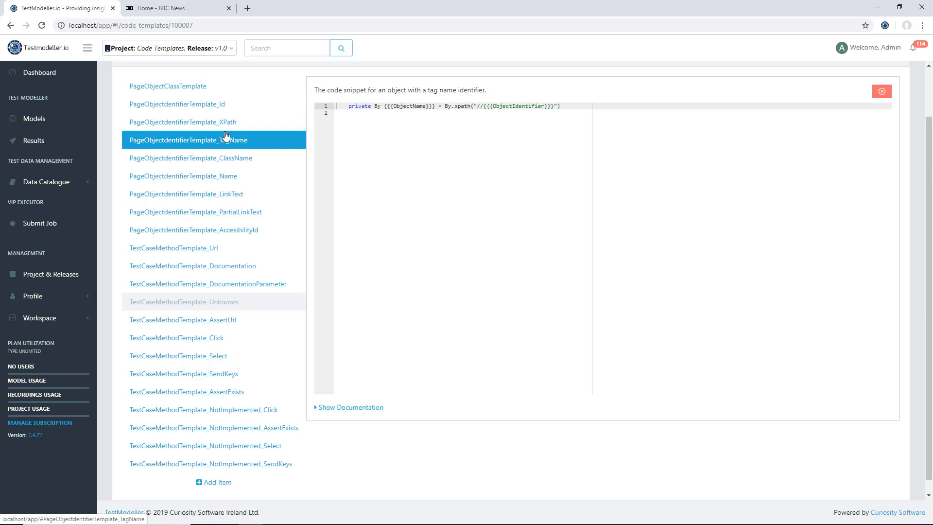
left_click(221, 210)
left_click(182, 87)
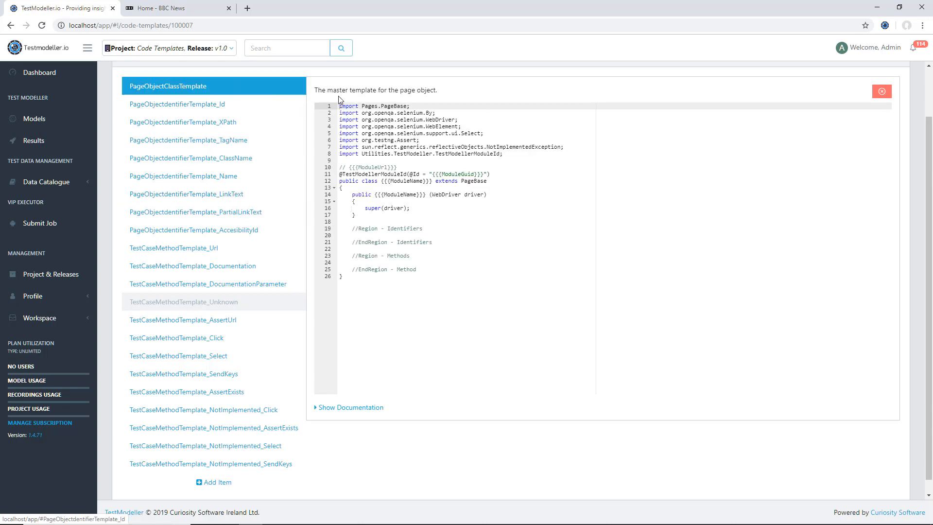
Step: Review the documentation of tags for the name identifier and page object class template items
left_click(370, 409)
scroll(369, 414, "down", 3)
scroll(369, 414, "up", 1)
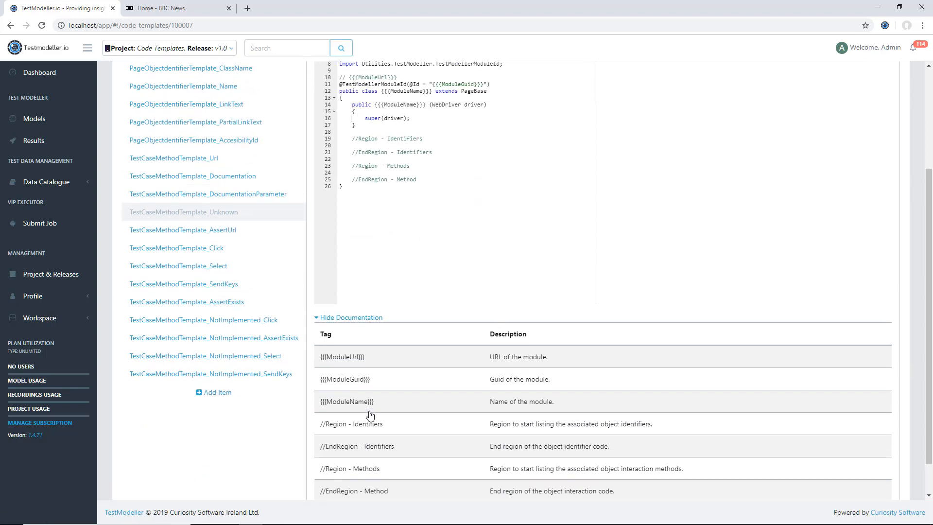
left_click(237, 90)
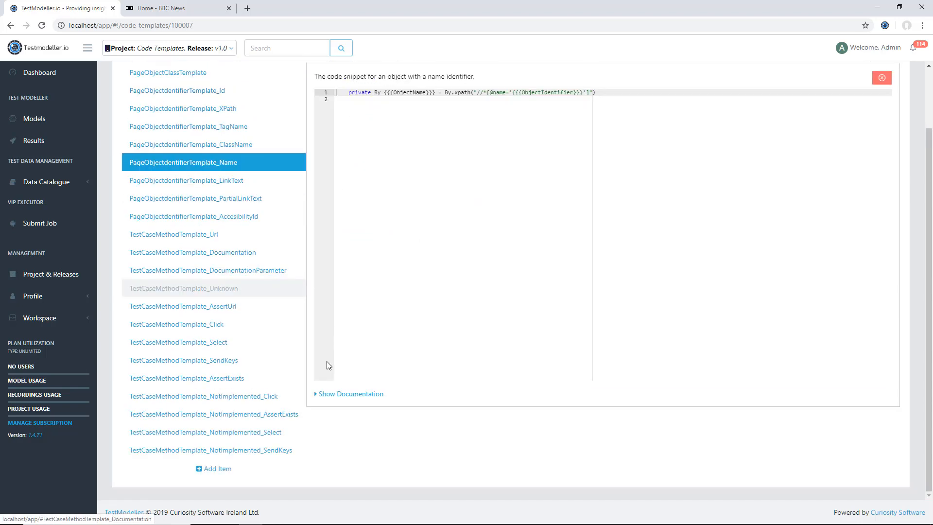
left_click(336, 391)
scroll(245, 175, "up", 2)
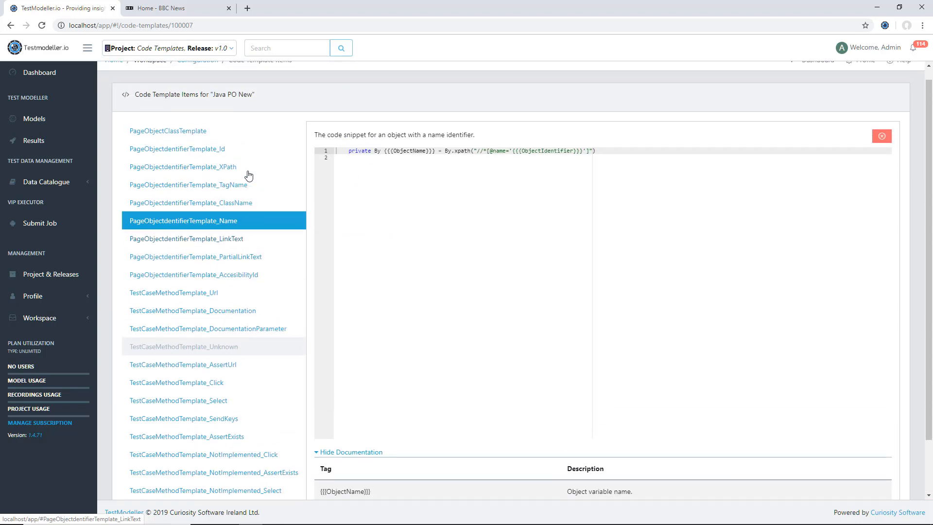
left_click(209, 137)
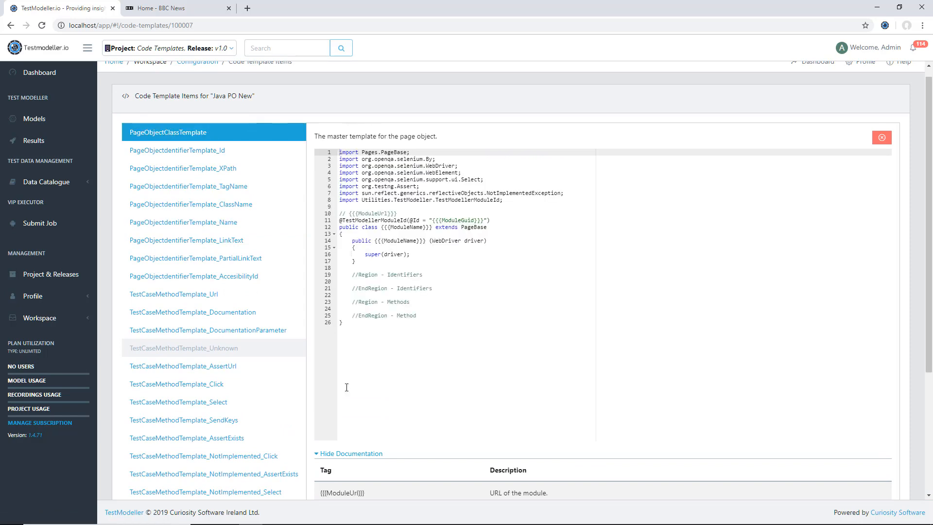
left_click(348, 453)
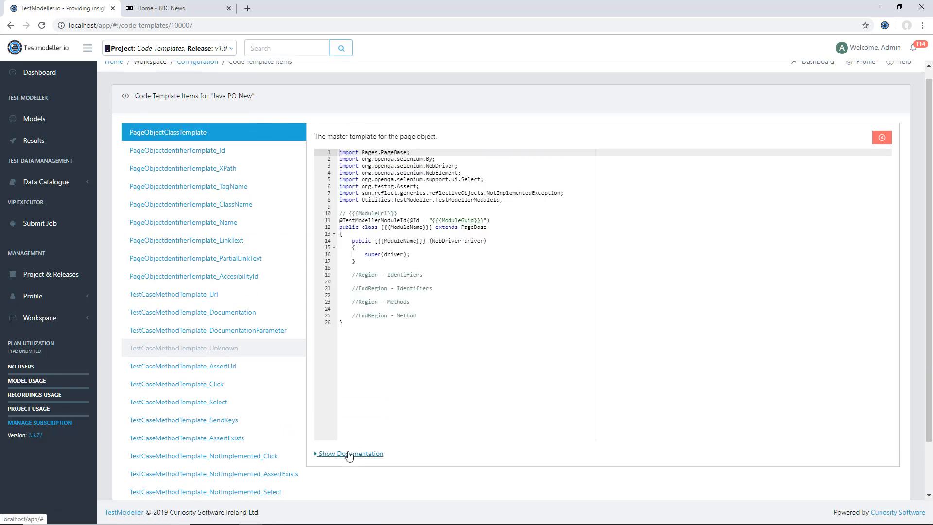
Step: Add a System.out.println("My modified template"); line inside the page object class constructor and save the changes
left_click(391, 245)
key("Return")
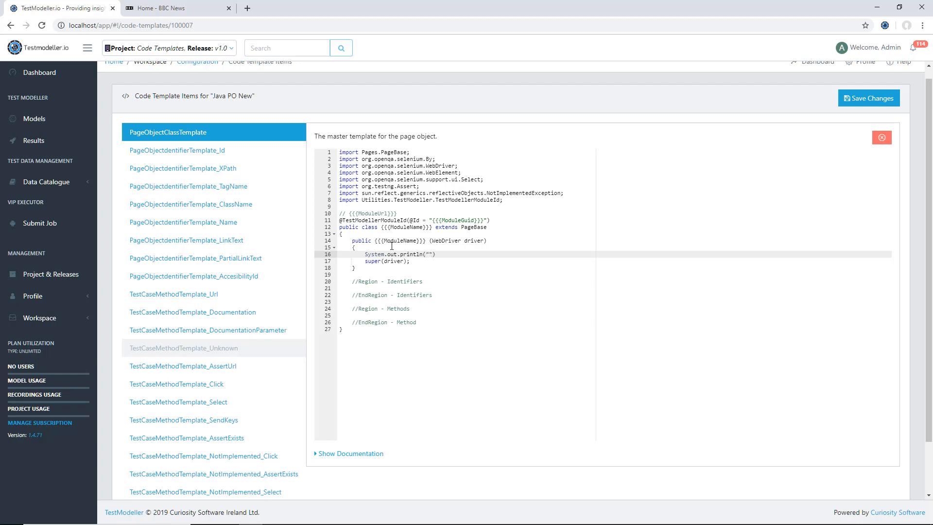
type("ified template\");")
key("Return")
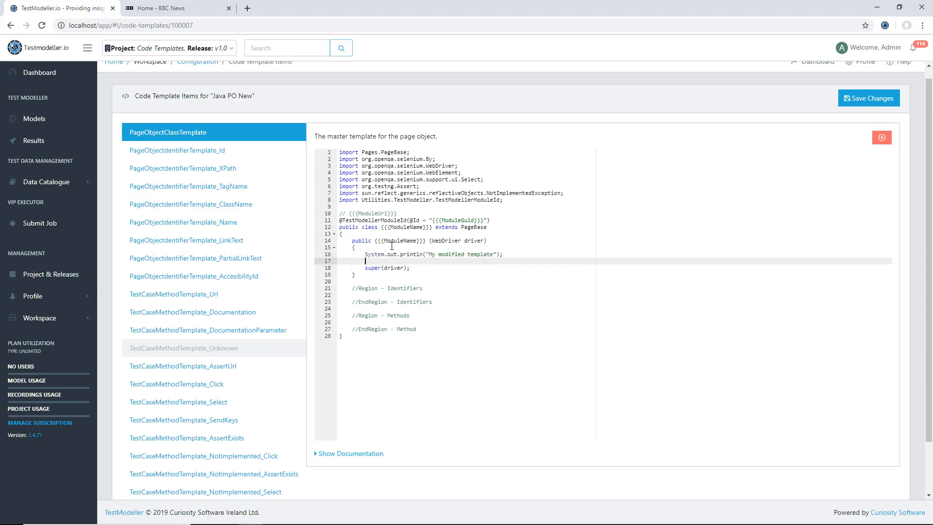
key("Up")
key("Up")
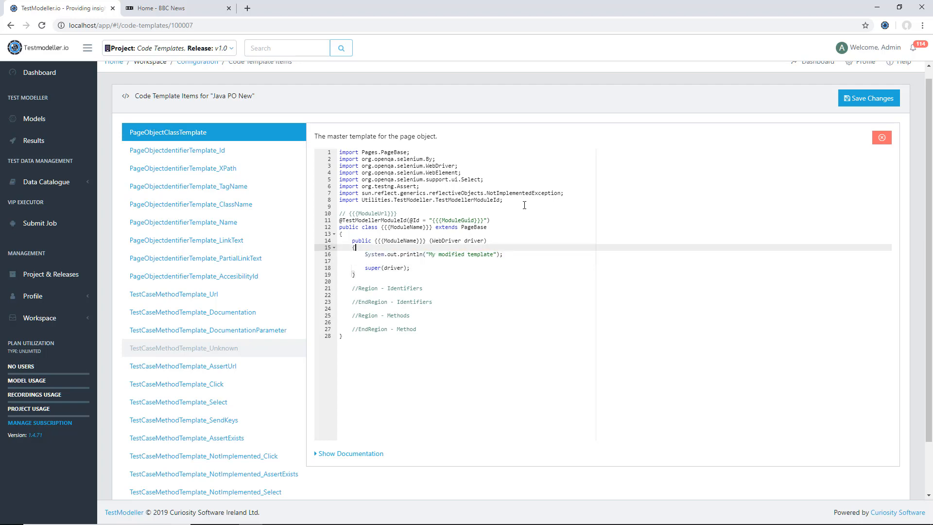
left_click(855, 99)
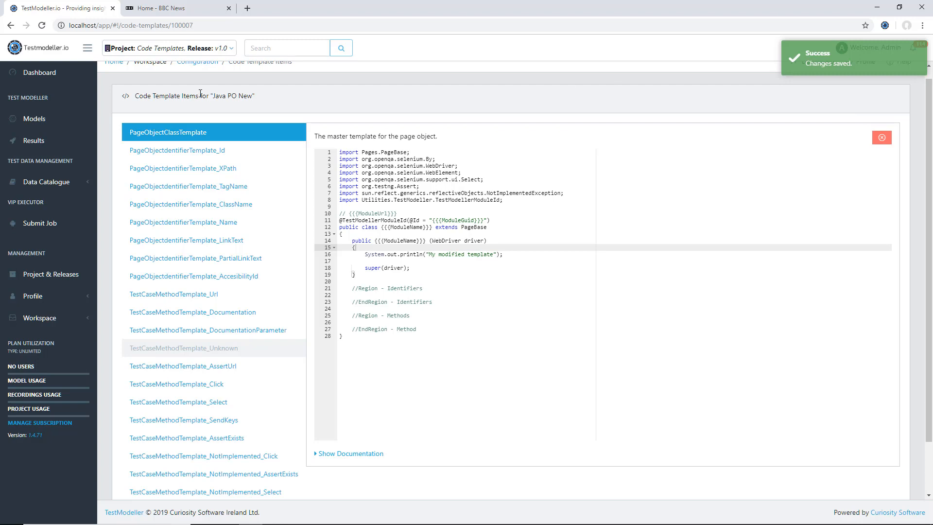
Step: Create a new TestCase code template named 'Java Testcase New' in Java, copied from Java Selenium
left_click(62, 325)
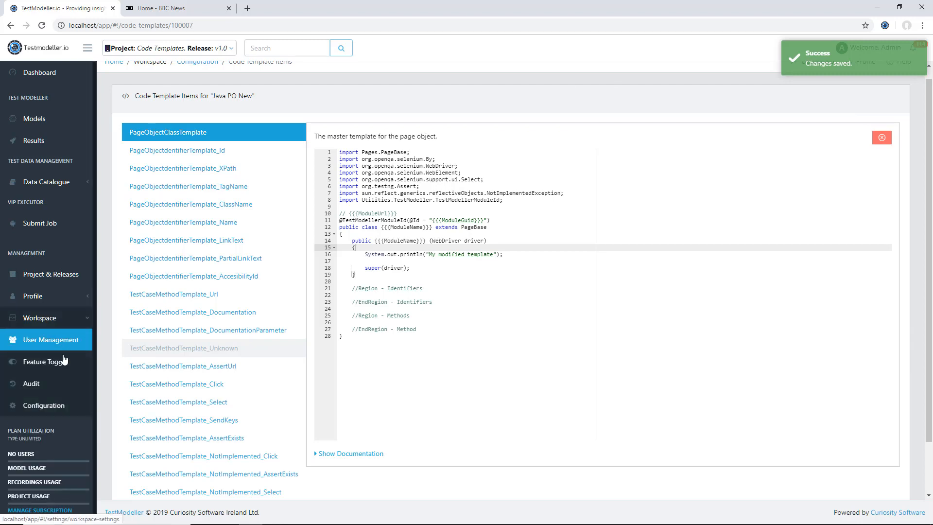
left_click(58, 406)
left_click(234, 114)
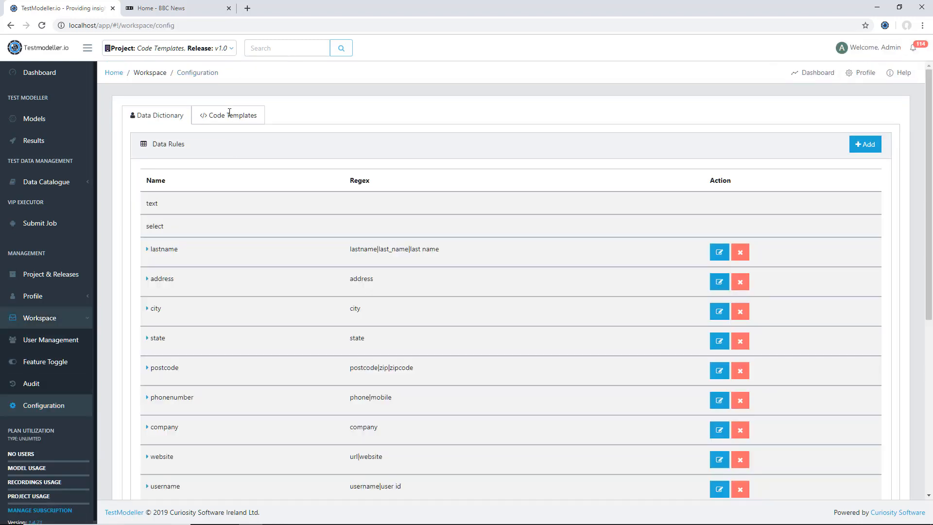
left_click(874, 148)
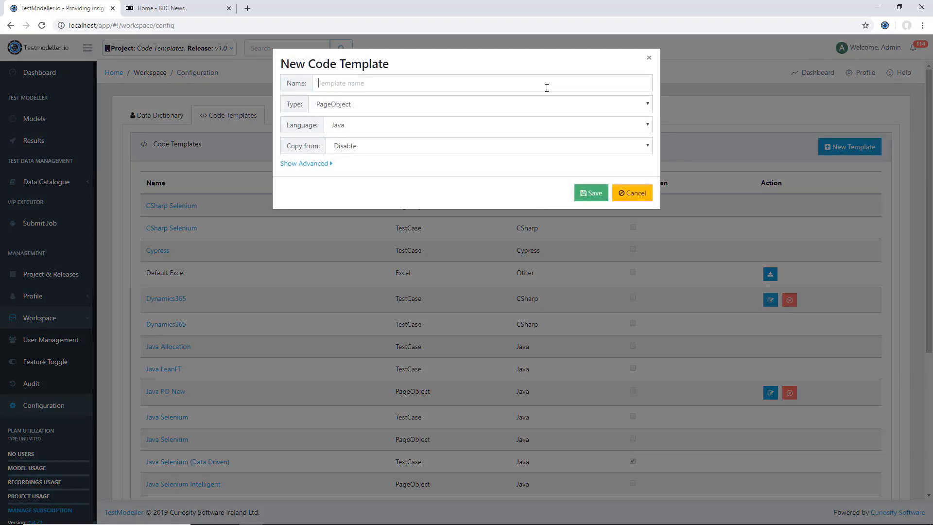
left_click(546, 87)
type("Java Testcase New")
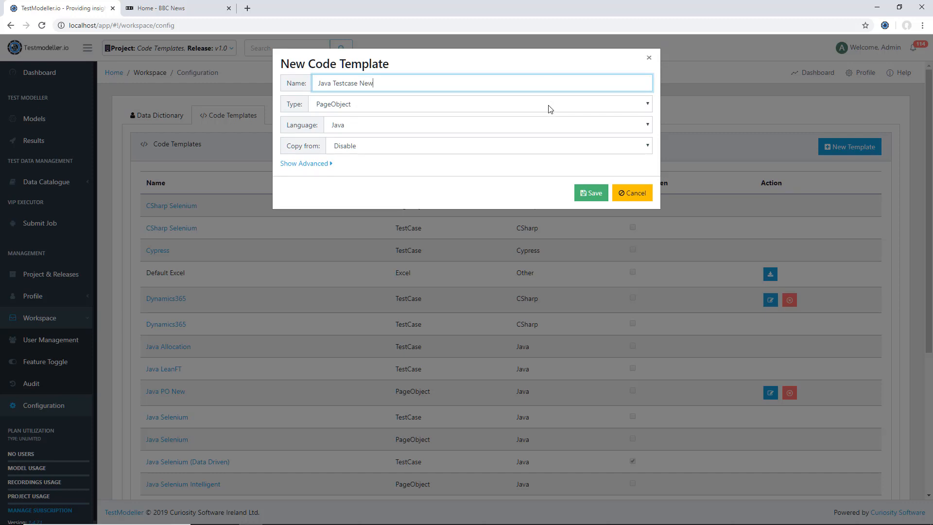
left_click(550, 107)
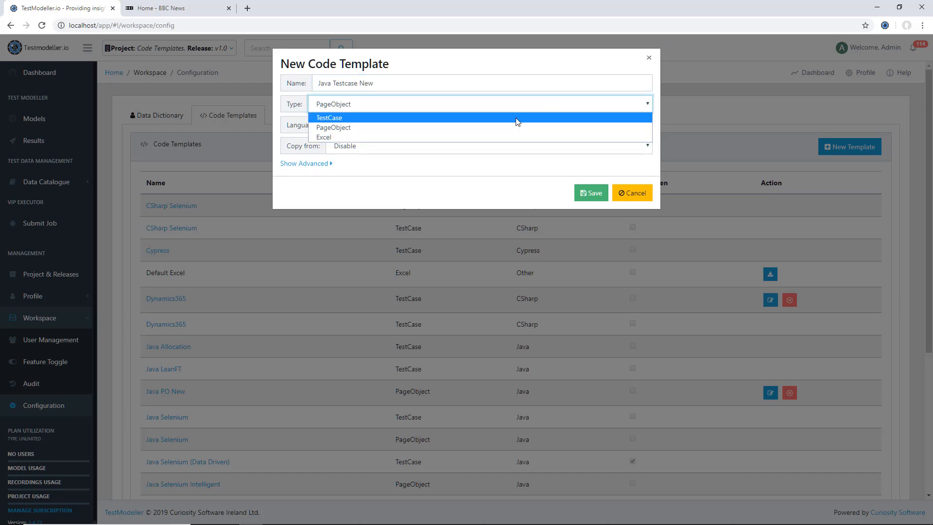
left_click(517, 118)
left_click(480, 144)
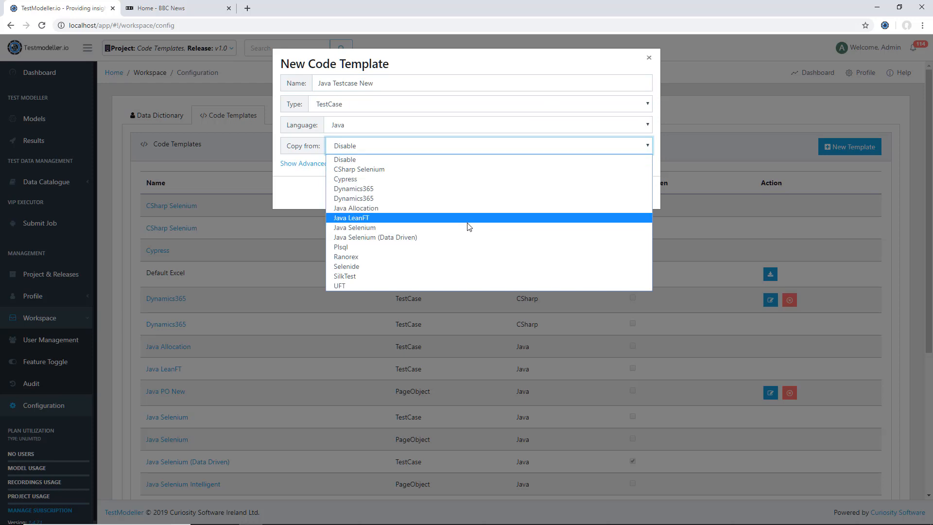
left_click(469, 227)
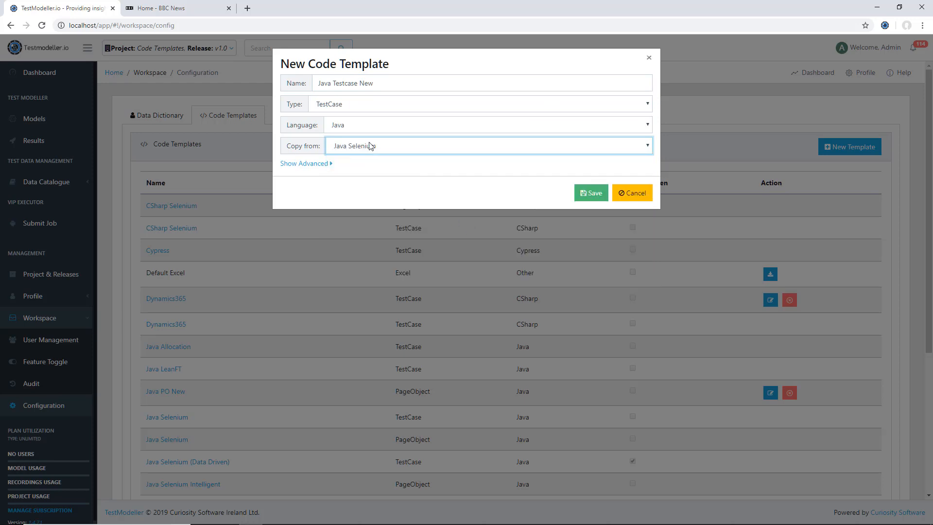
left_click(583, 197)
Step: Open the new 'Java Testcase New' template to see its code template items
scroll(345, 194, "down", 5)
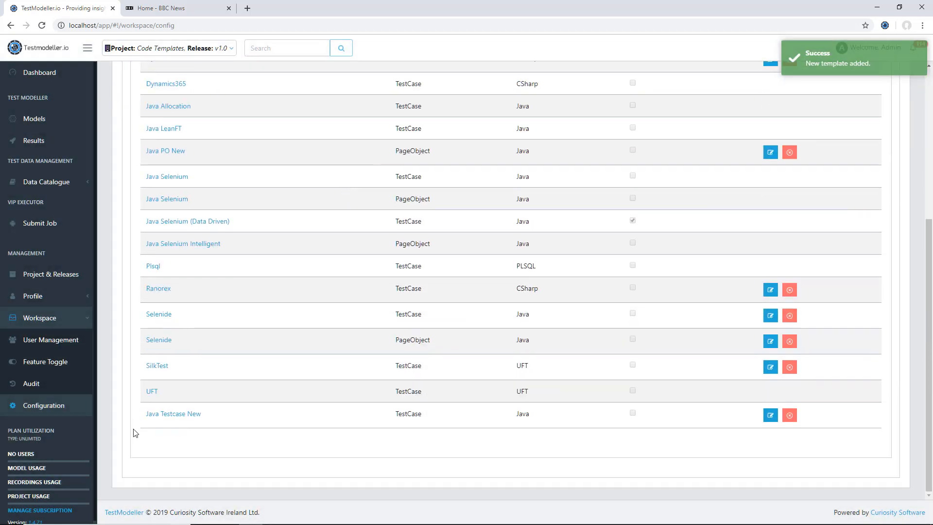
left_click(171, 414)
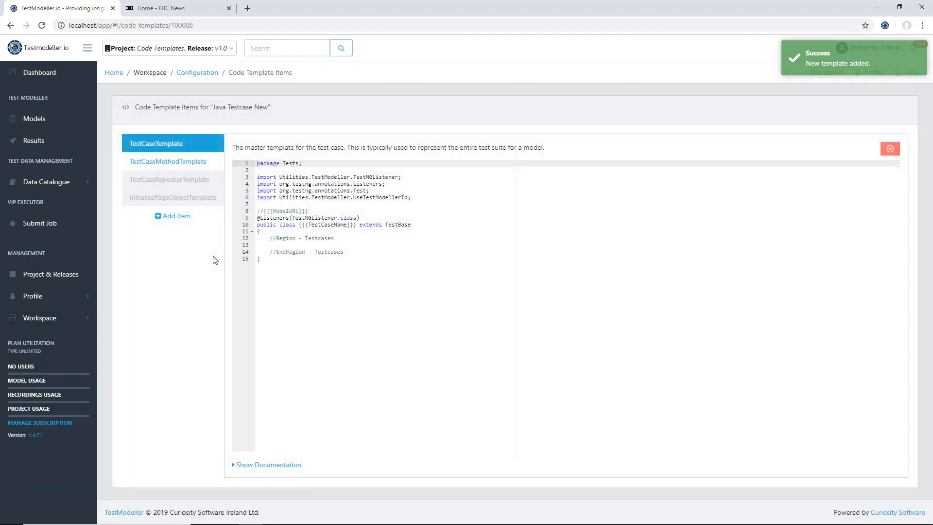
left_click(182, 161)
left_click(193, 148)
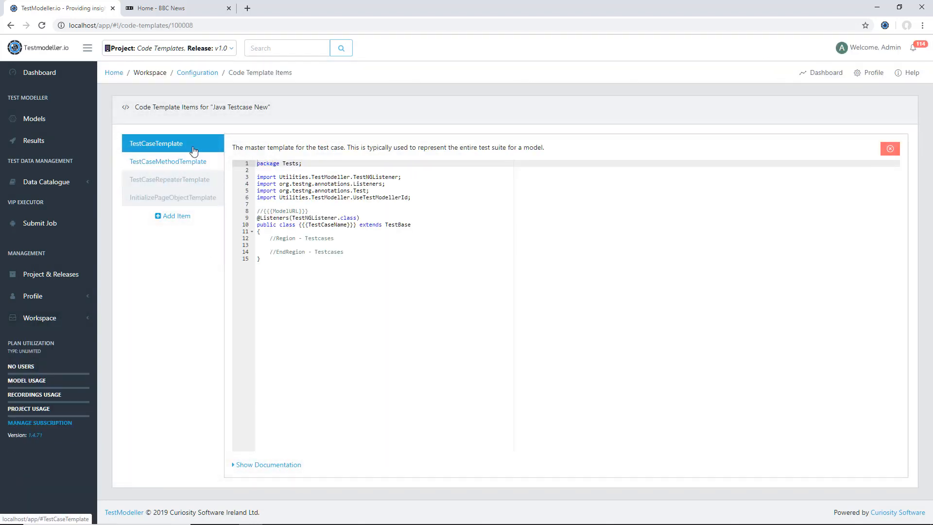
left_click(164, 217)
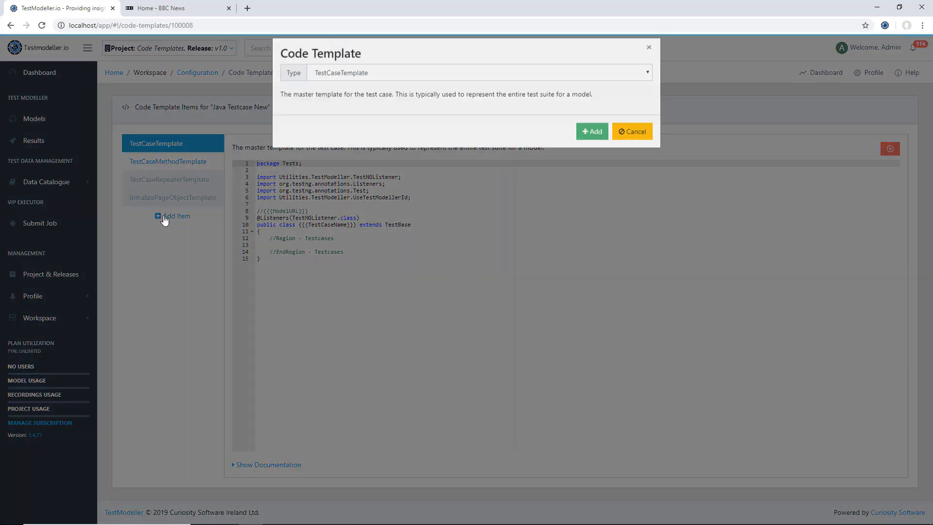
left_click(375, 83)
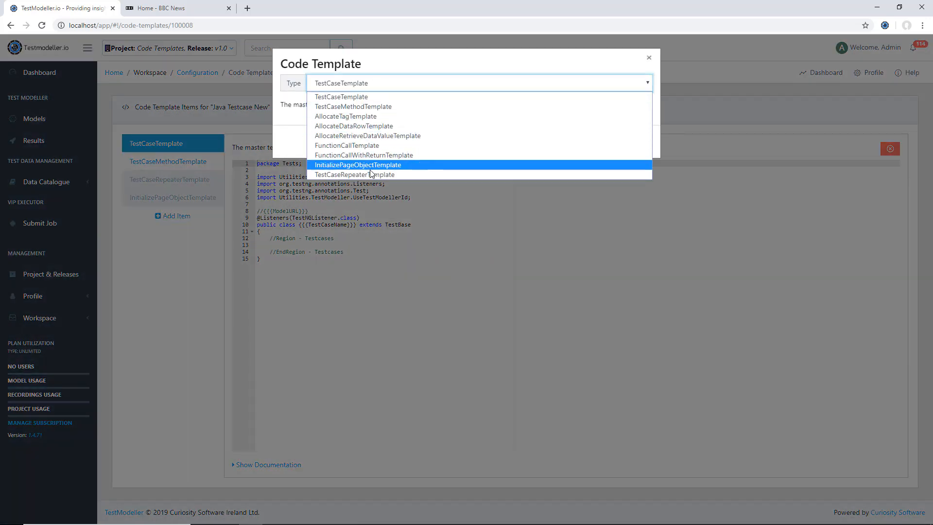
left_click(366, 148)
key("Down")
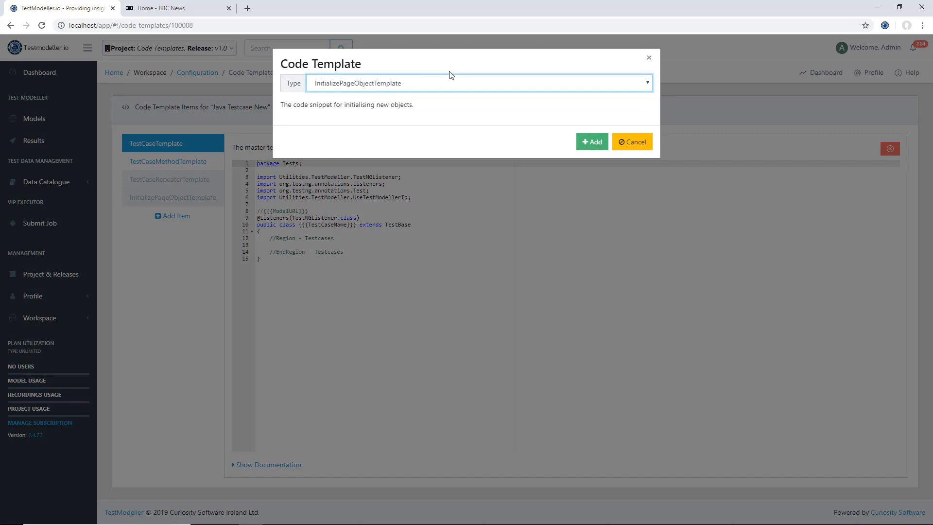
left_click(632, 141)
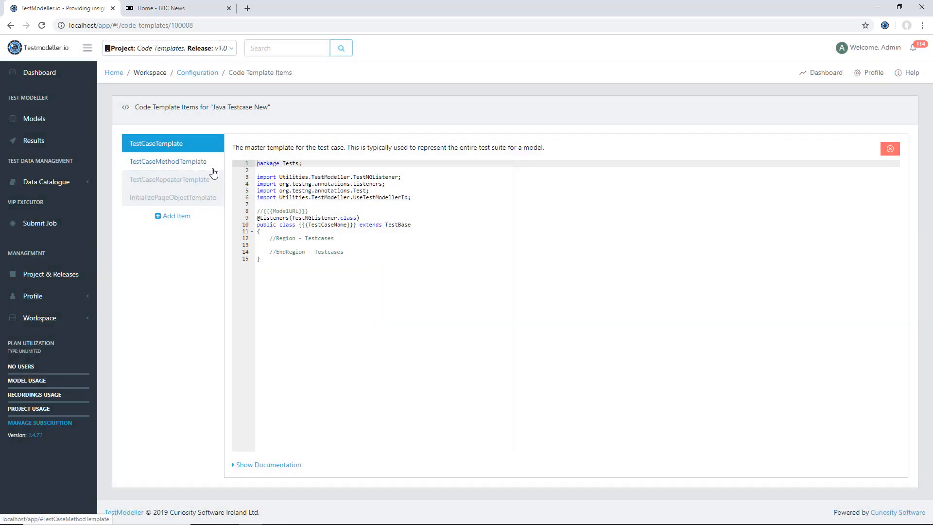
Step: Paste a System.out.println("My modified template"); line at the start of the test case method body and save the changes
left_click(206, 165)
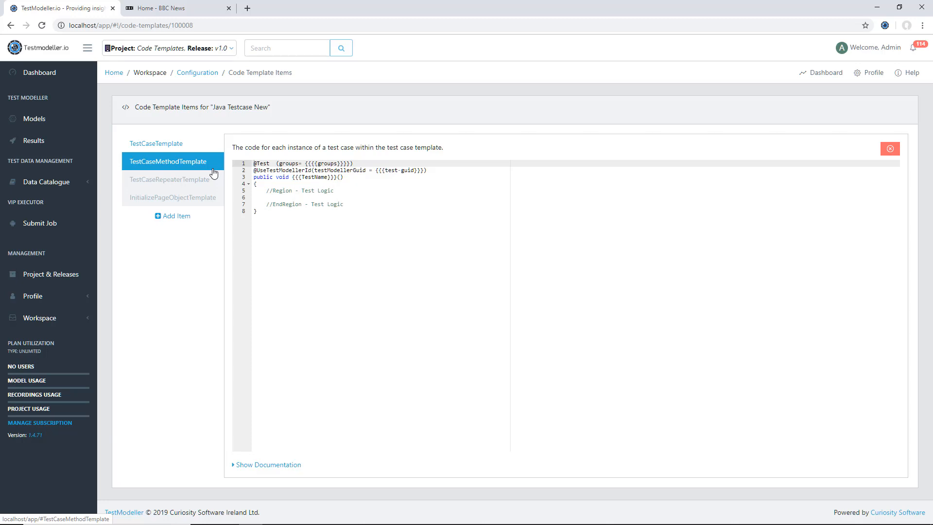
left_click(291, 184)
key("Return")
type("System.out.println(\"My modified template\");")
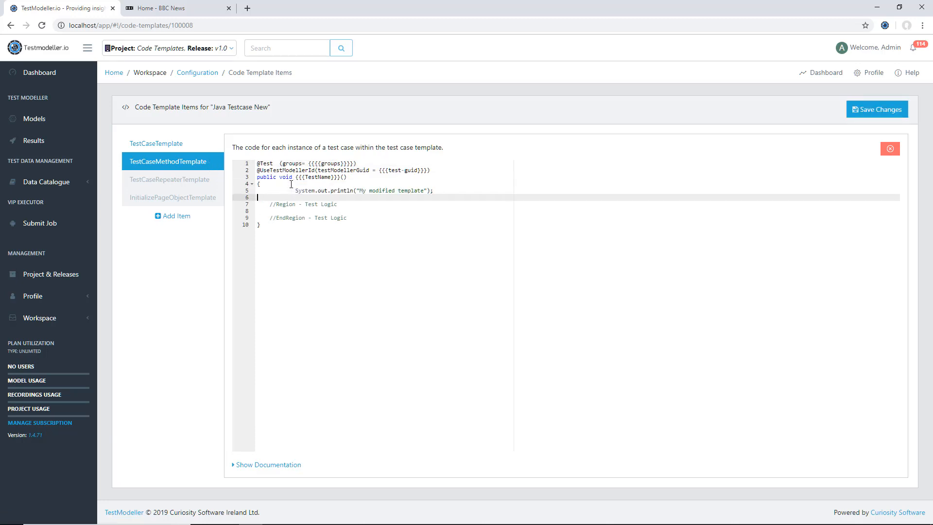
key("Up")
key("shift+Tab")
key("shift+Tab")
key("Down")
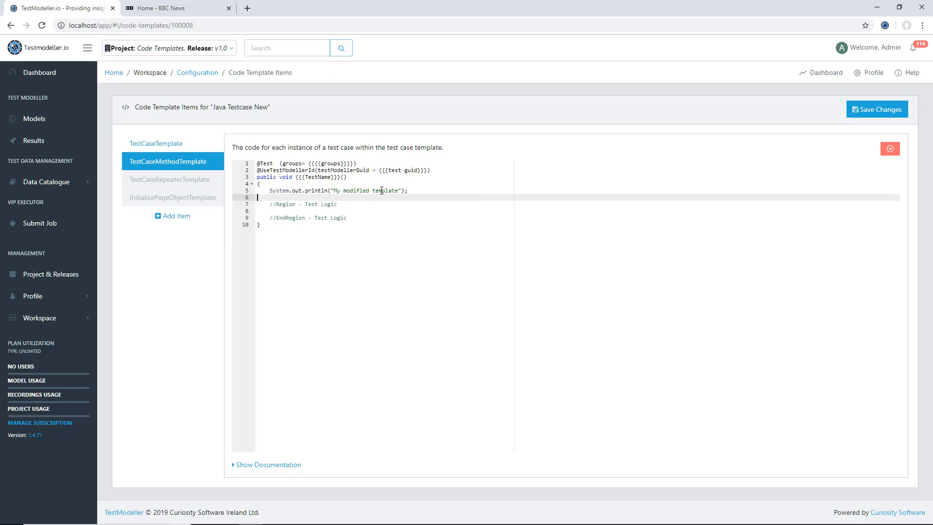
left_click(888, 110)
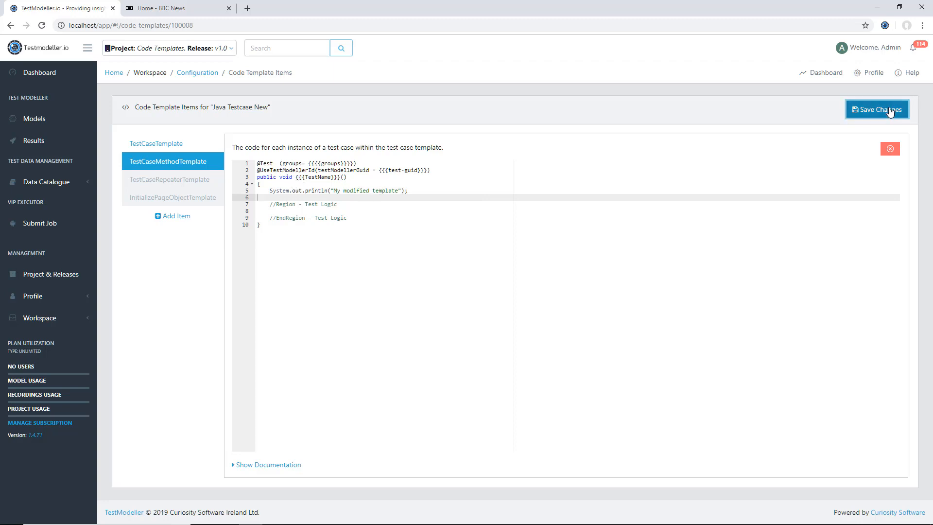
Step: Review the TestCaseTemplate and TestCaseMethodTemplate items of the new template
left_click(189, 142)
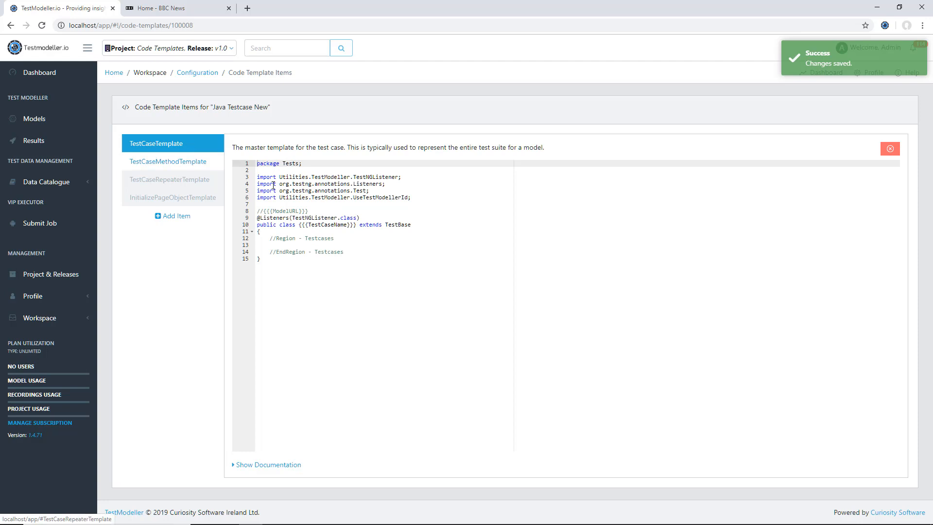
left_click_drag(424, 199, 272, 178)
left_click(279, 171)
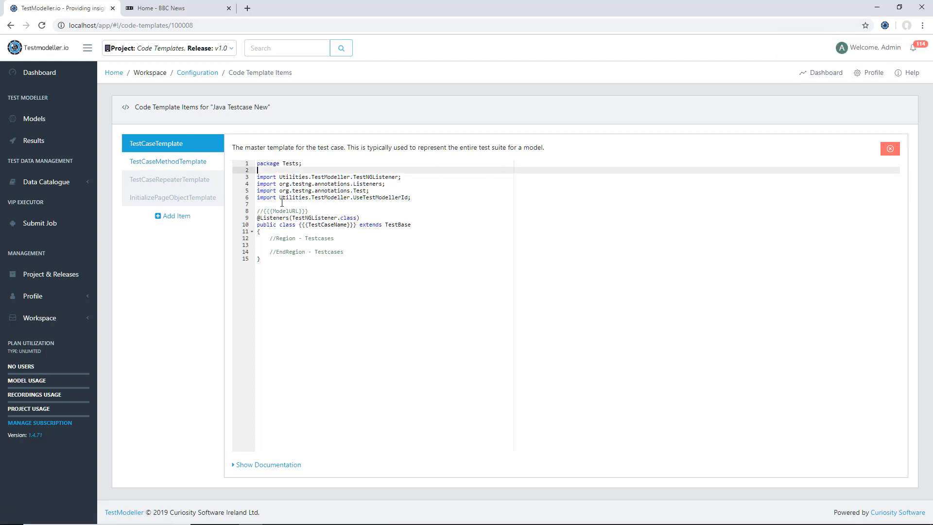
left_click(183, 161)
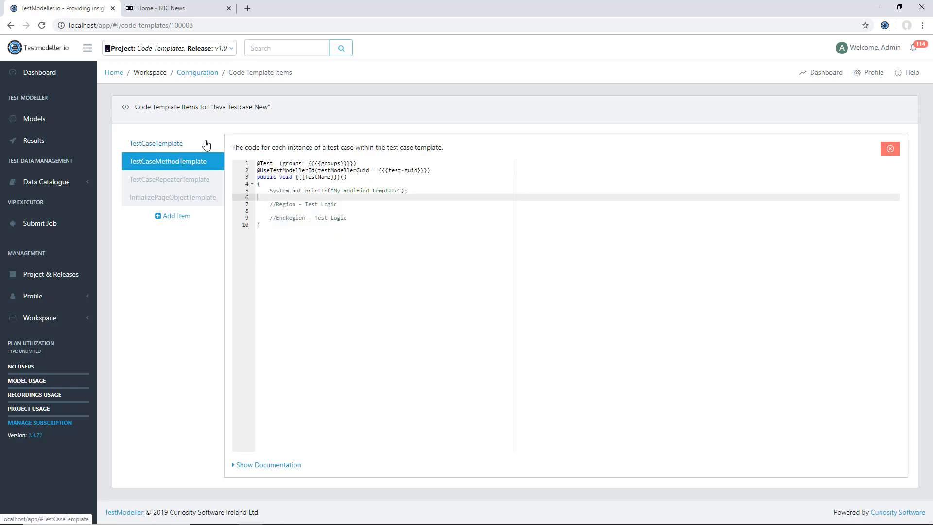
left_click(206, 145)
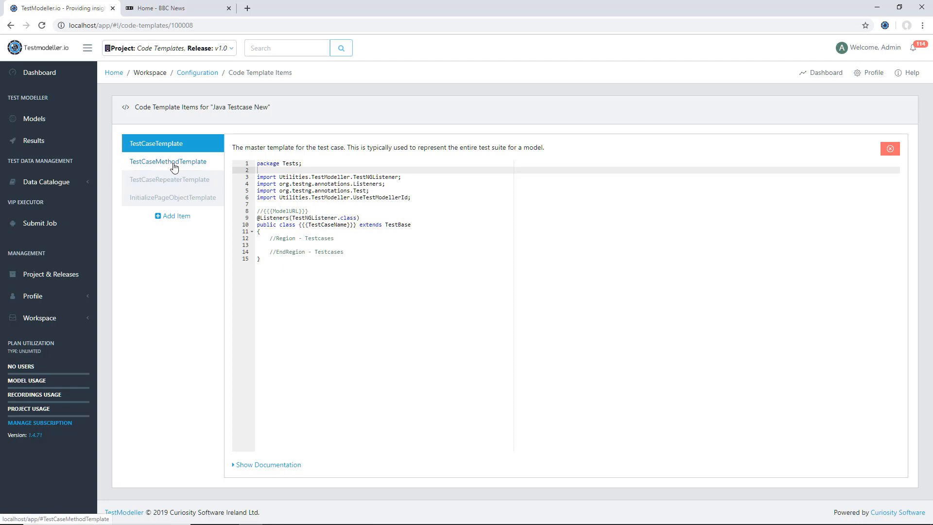
Step: Open the Code Templates project's settings and set the Page Object Exporter to Template with the 'Java PO New' page object template
left_click(68, 281)
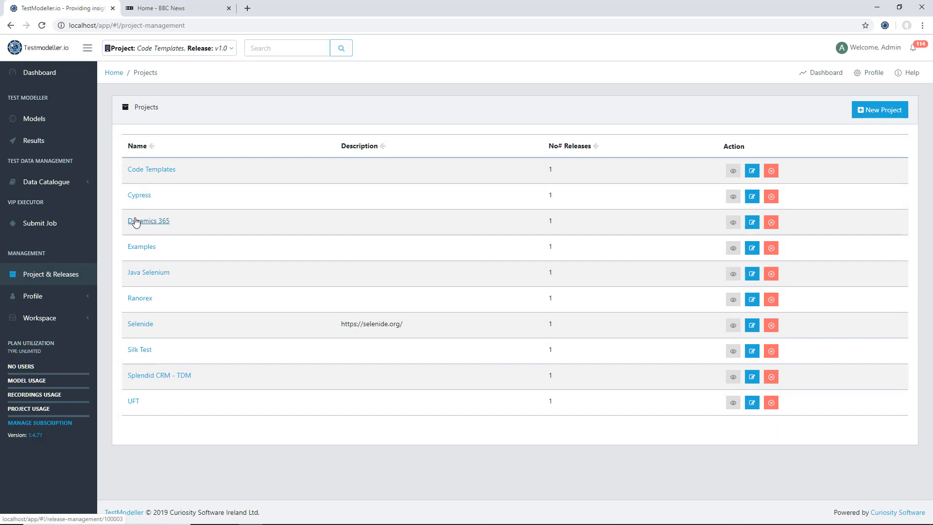
left_click(153, 175)
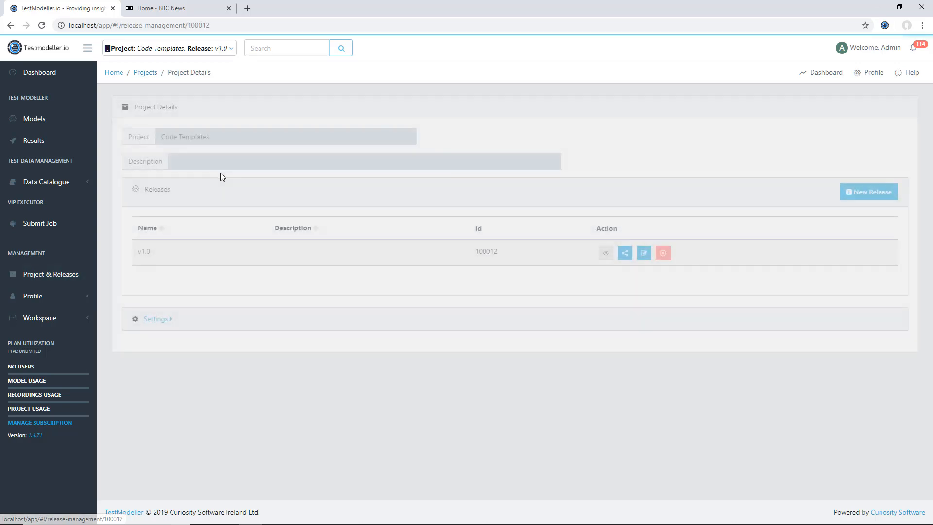
left_click(161, 319)
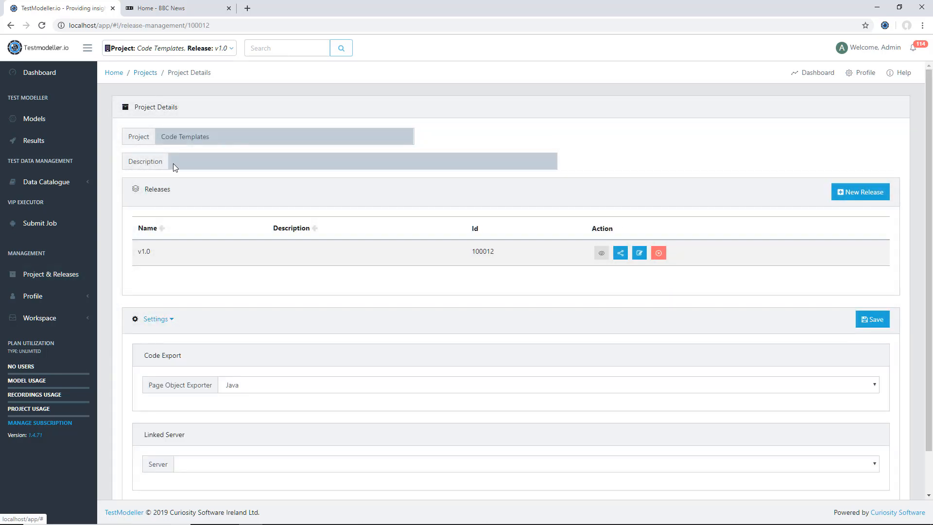
scroll(173, 165, "down", 1)
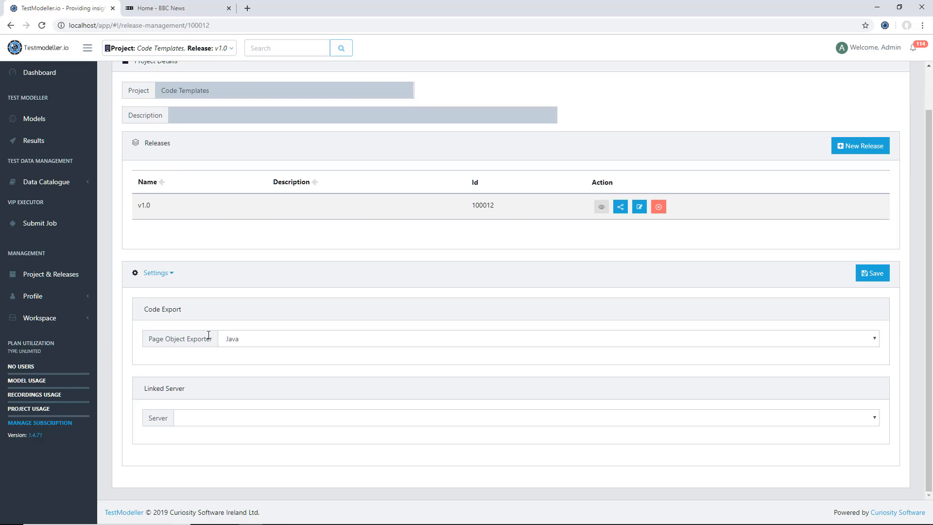
left_click(254, 342)
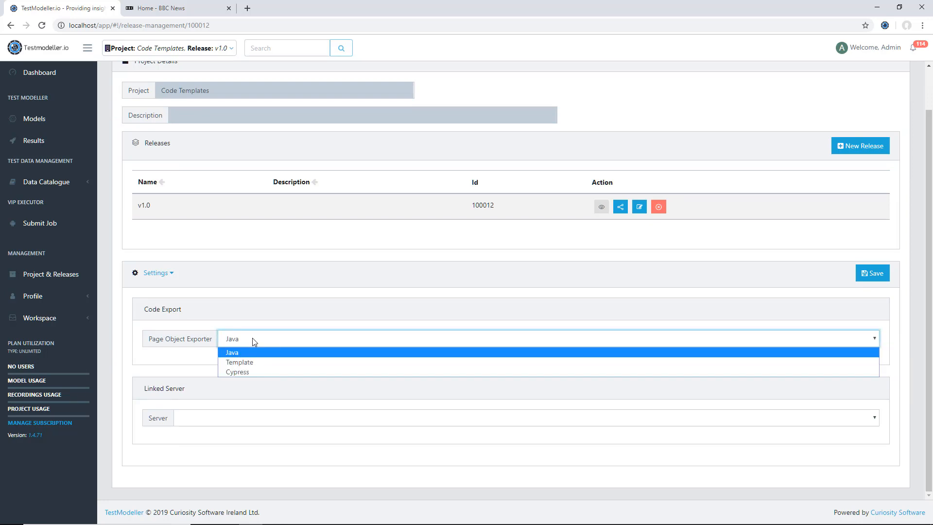
left_click(252, 360)
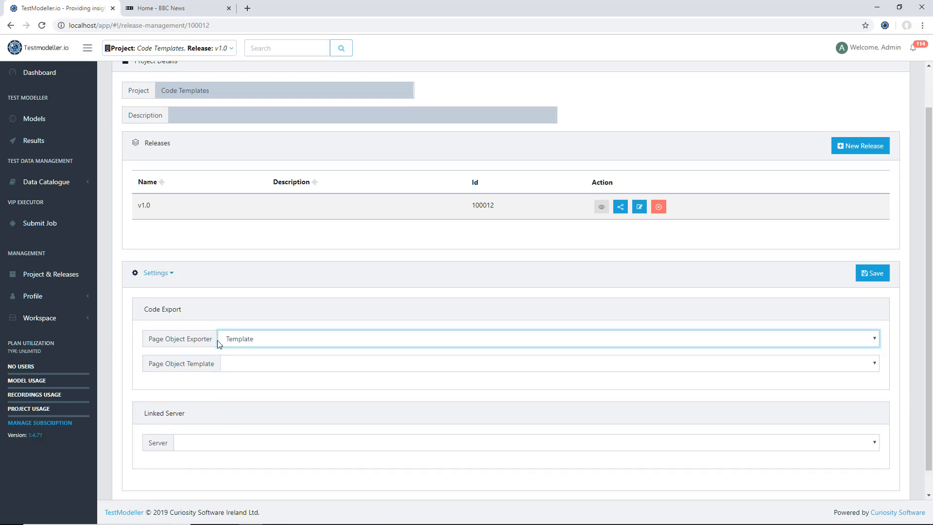
left_click(243, 370)
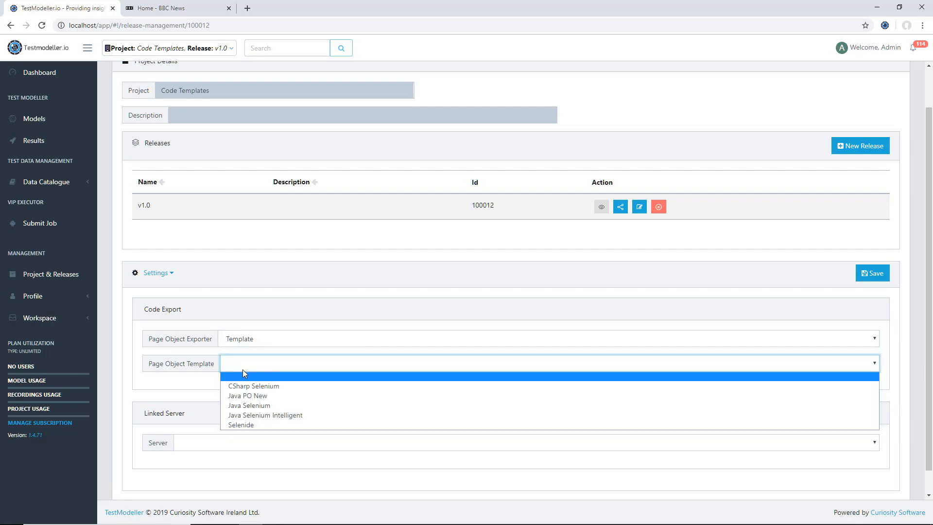
left_click(262, 397)
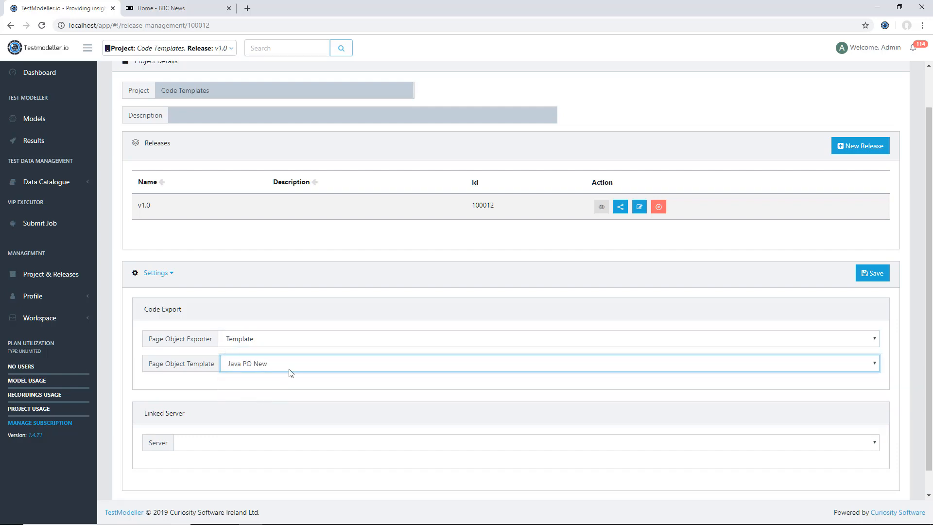
Step: Choose the linked server for the project and save the settings
left_click(232, 443)
left_click(226, 465)
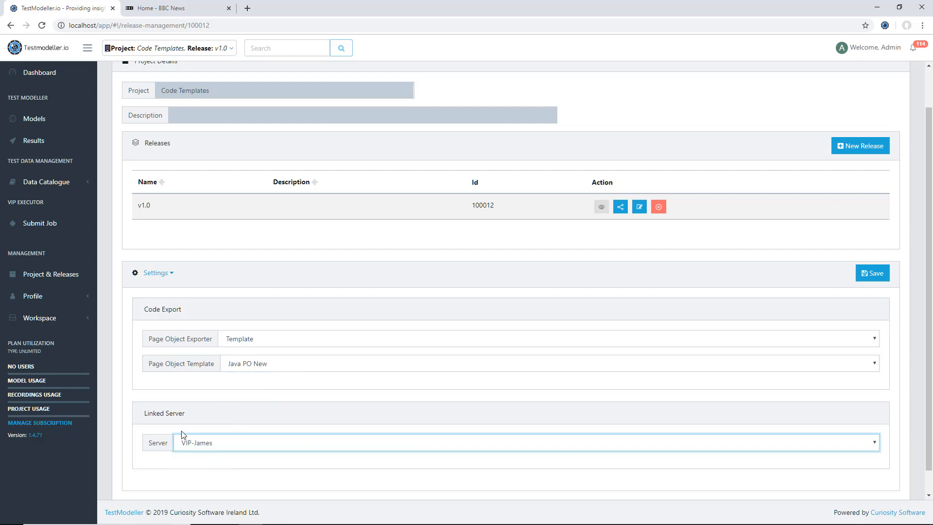
left_click(874, 280)
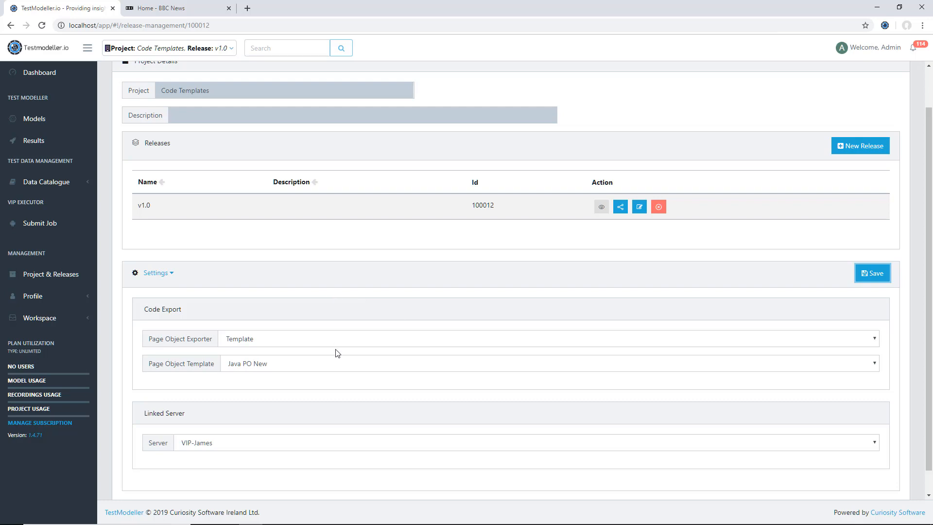
Step: Switch to the BBC News tab and point the Testmodeller extension at workspace modeller, project Code Templates, release v1.0
left_click(55, 121)
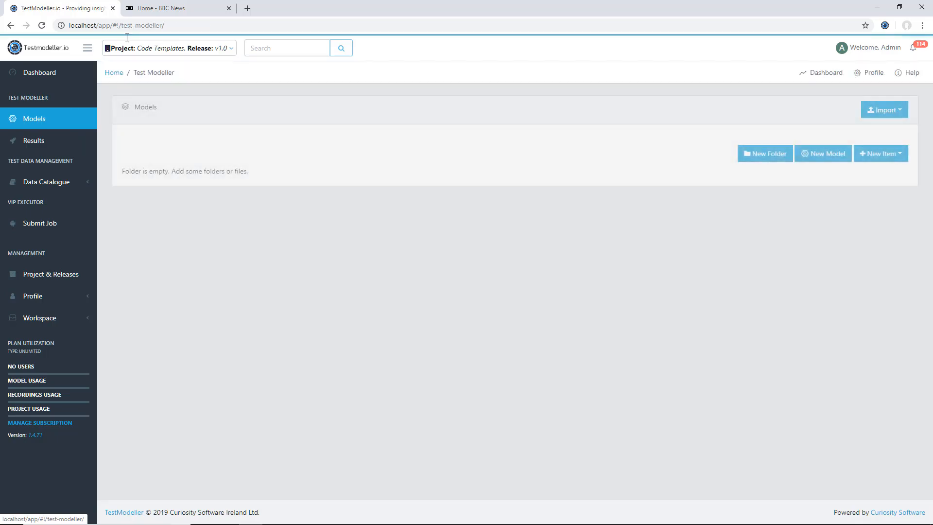
left_click(203, 4)
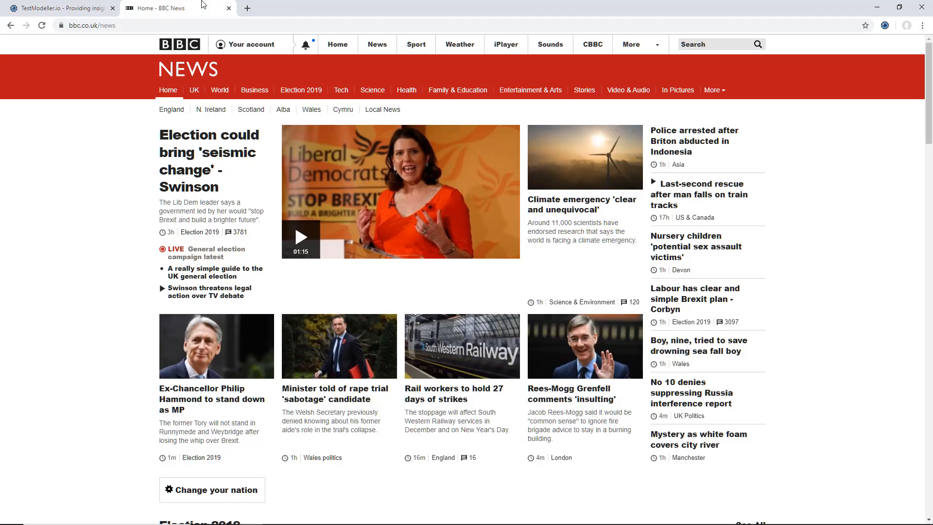
left_click(885, 27)
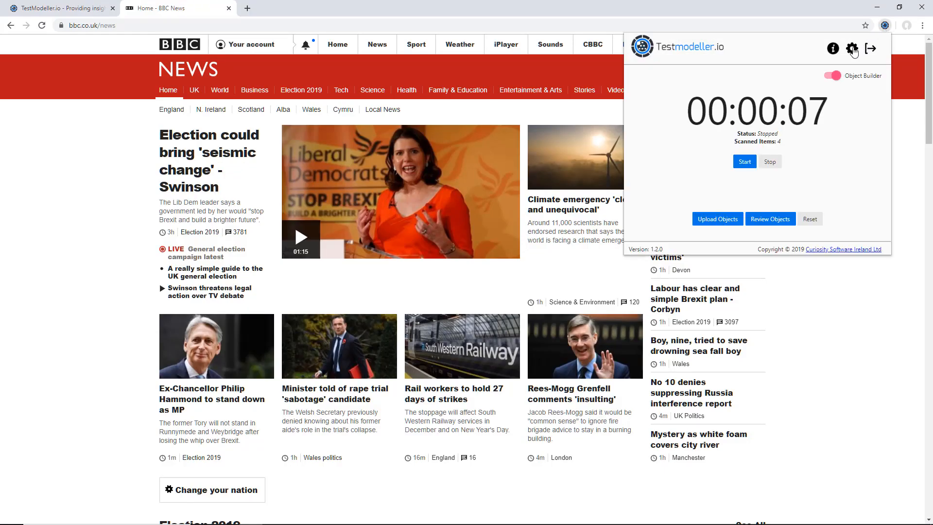
left_click(852, 49)
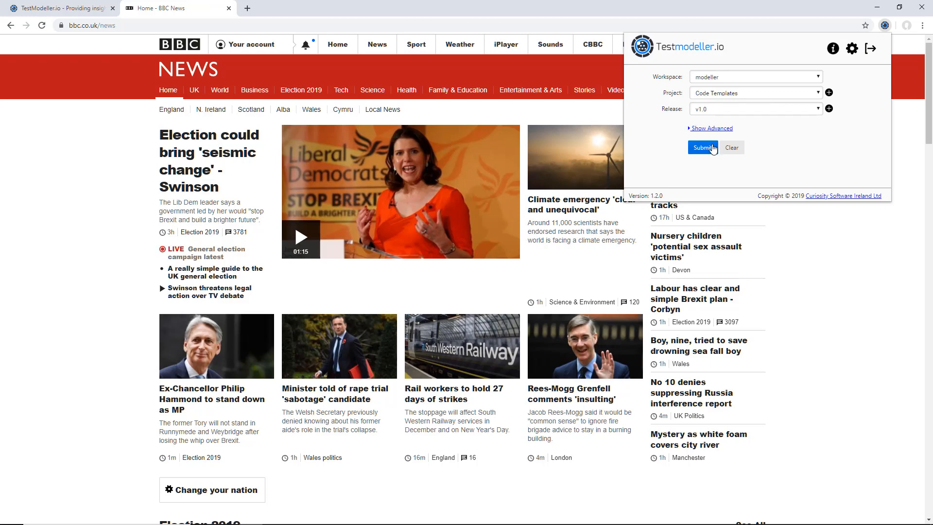
left_click(712, 147)
Step: Scan the first two headline links on the BBC News page with the object builder, then stop scanning
left_click(743, 162)
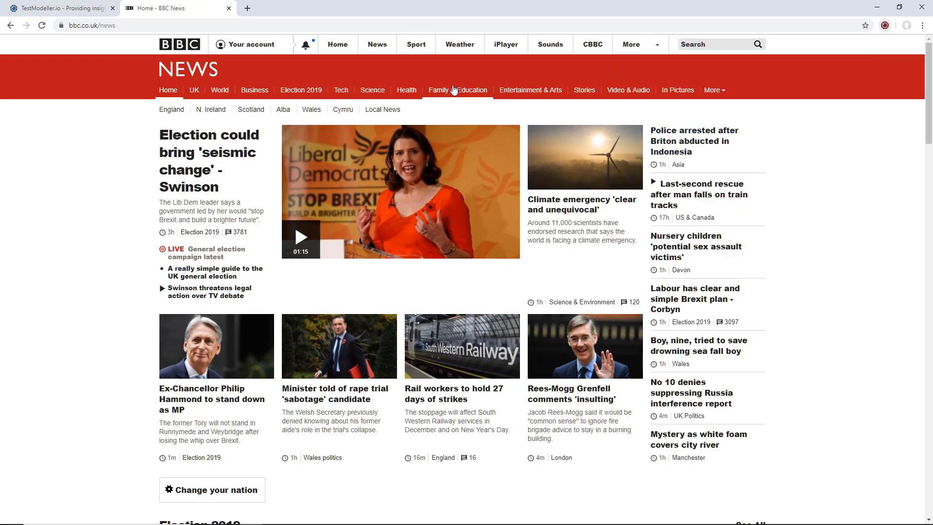
left_click(695, 146)
left_click(697, 193)
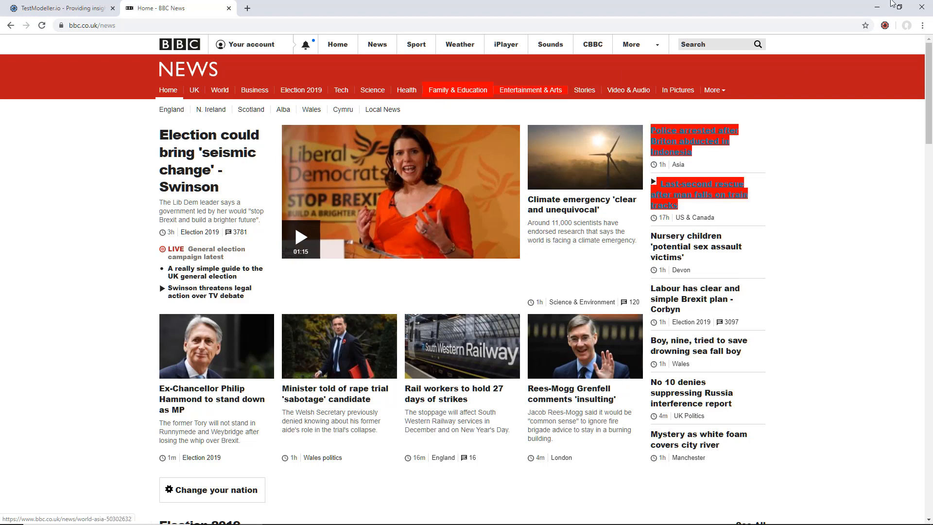
left_click(885, 26)
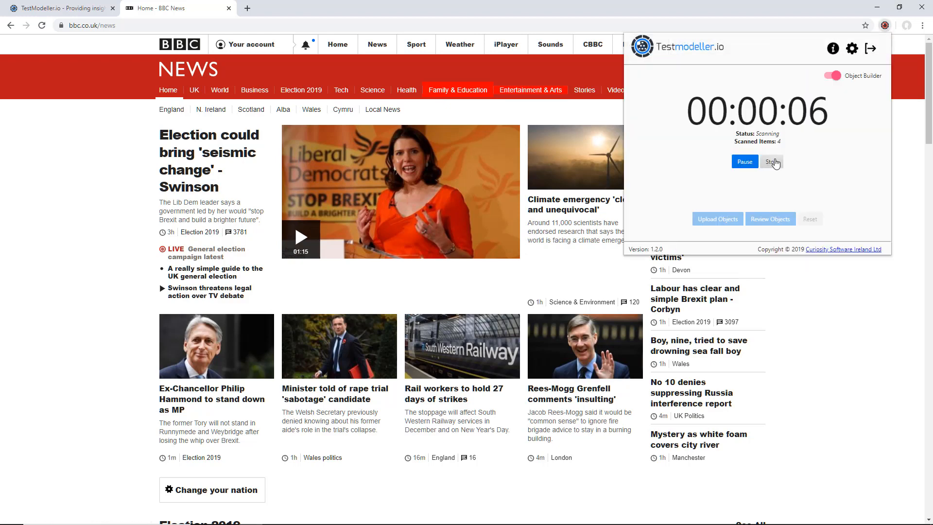
left_click(770, 161)
Step: Upload the scanned objects as the 'Home - BBC News' page object and reload the Models page in TestModeller
left_click(718, 219)
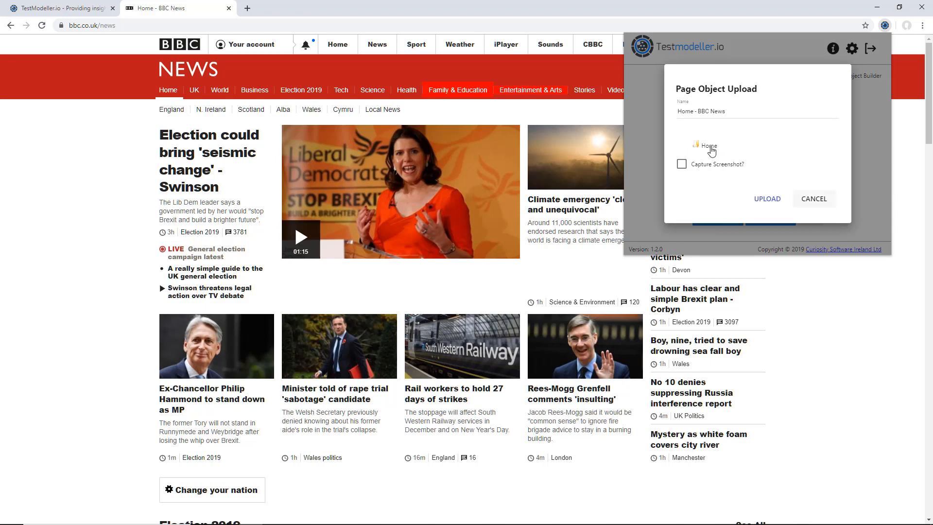
left_click(706, 146)
left_click(764, 201)
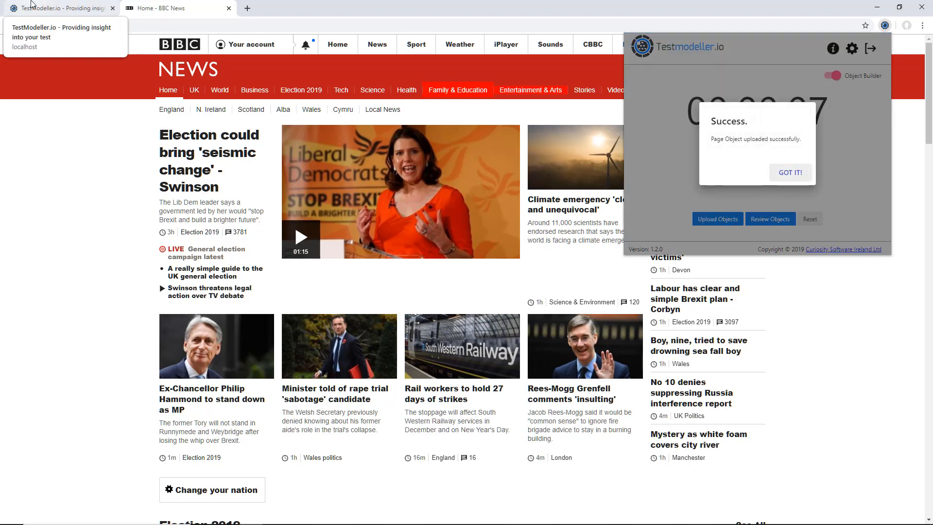
left_click(48, 9)
left_click(44, 25)
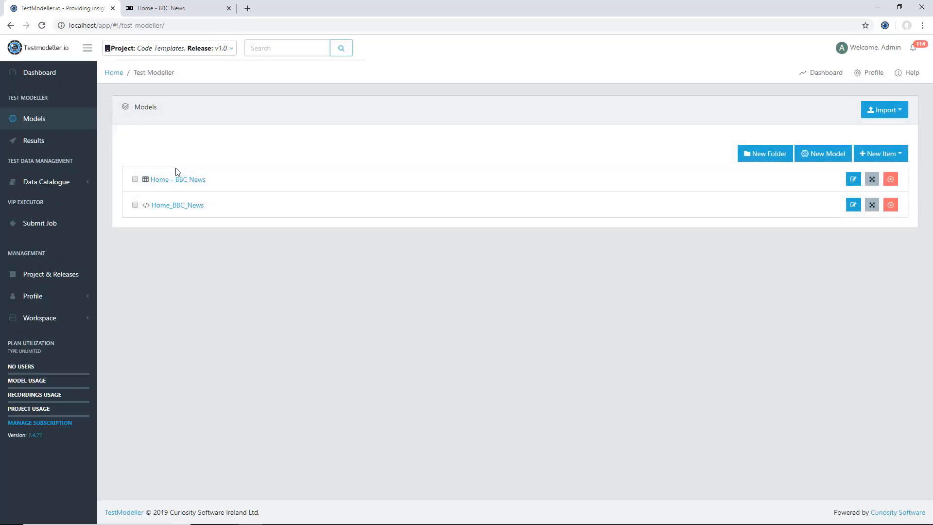
Step: Download the Home_BBC_News page object code and open the Java file to check the modified template line in its constructor
left_click(156, 208)
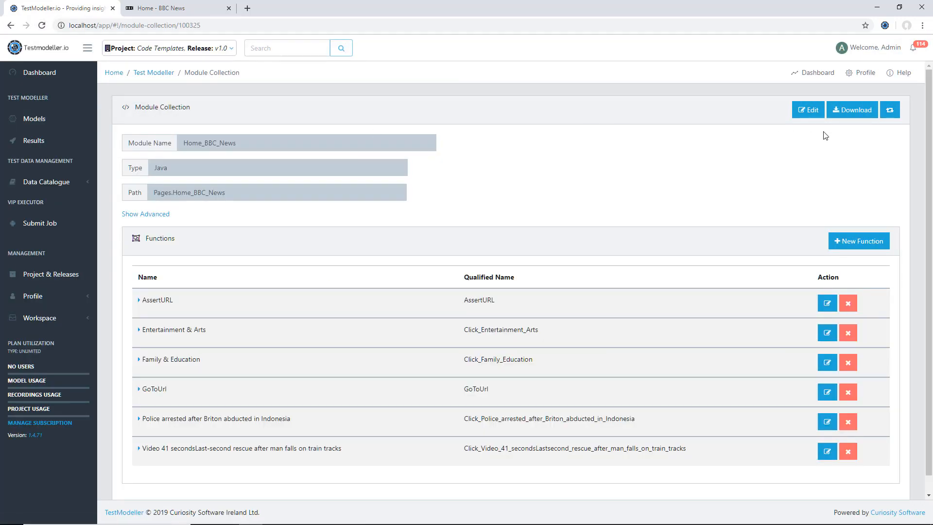
left_click(843, 111)
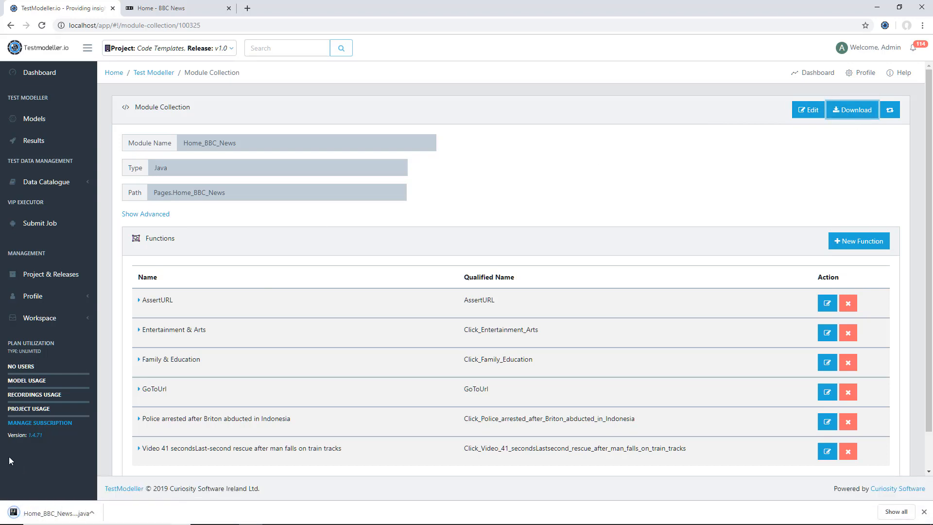
left_click(54, 513)
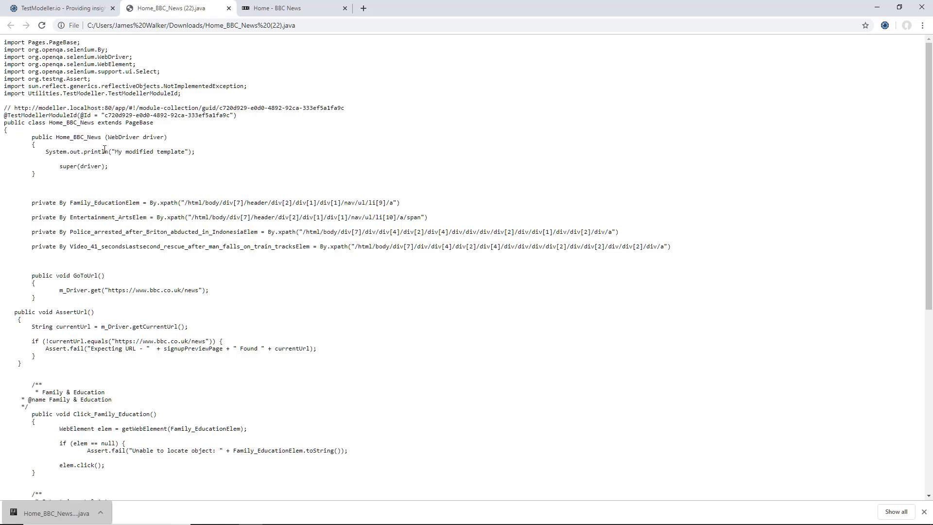
triple_click(104, 149)
left_click(105, 150)
left_click(63, 8)
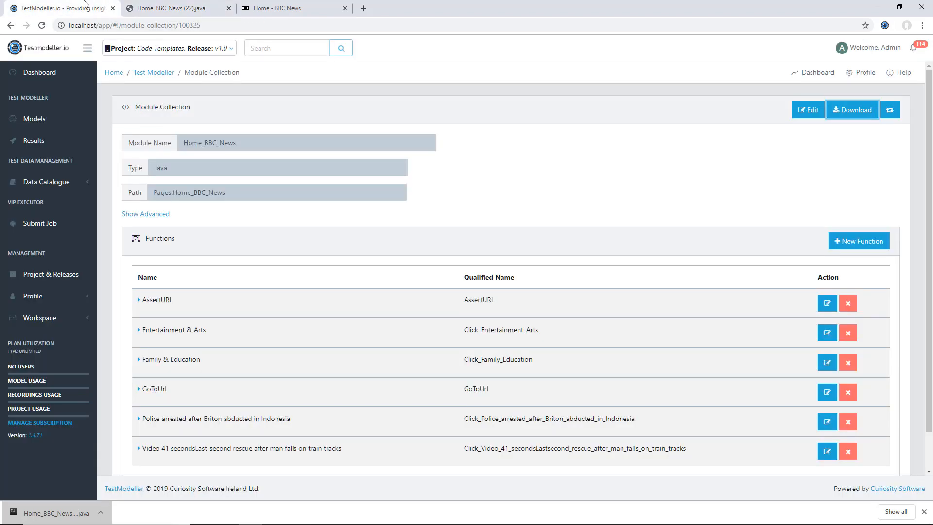
Step: Create a new model named BBC on the Models page
left_click(59, 119)
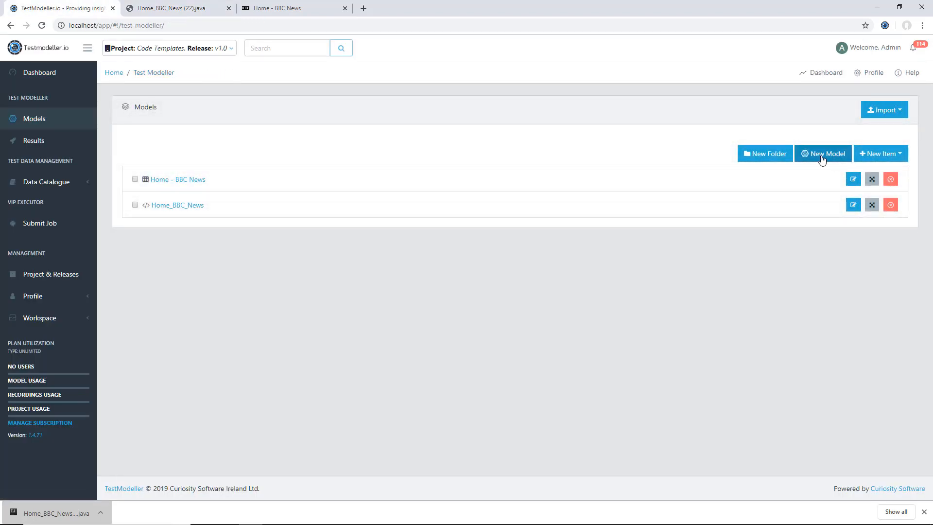
left_click(822, 153)
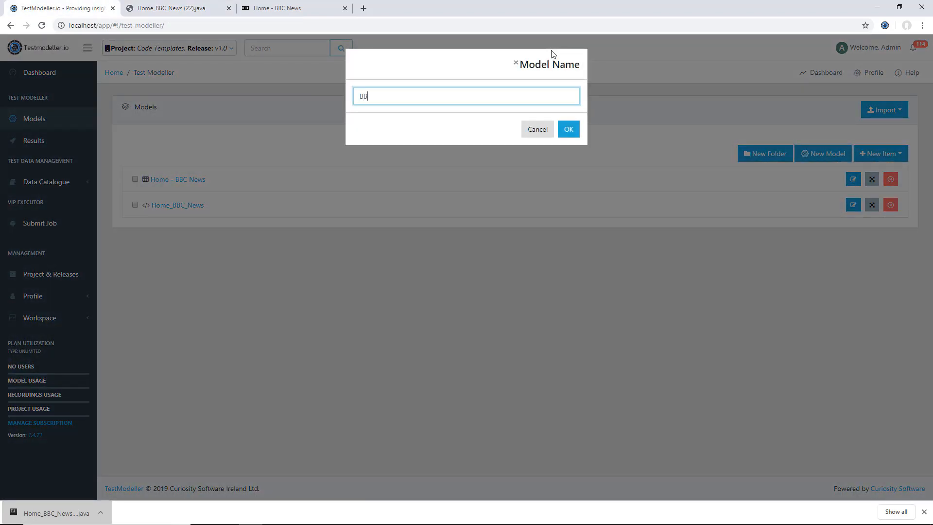
left_click(569, 121)
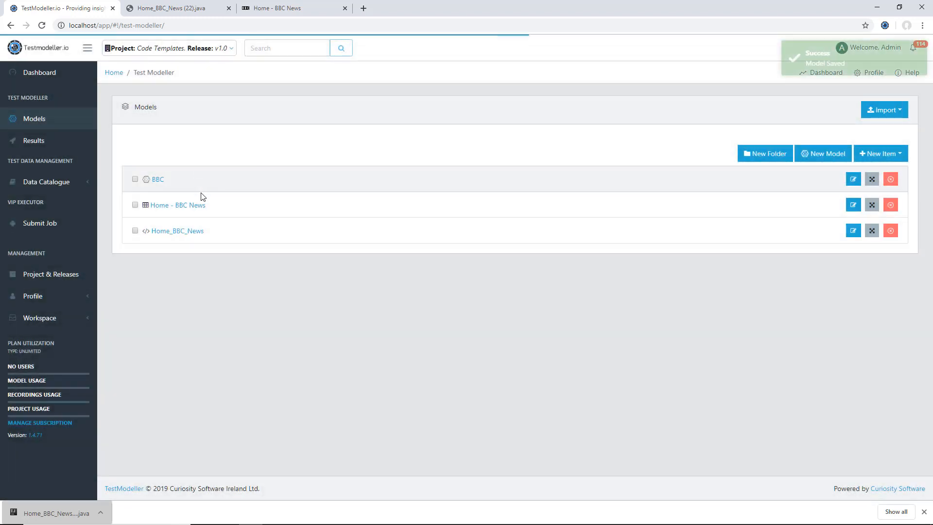
Step: Open the BBC model and lock it for editing
left_click(160, 180)
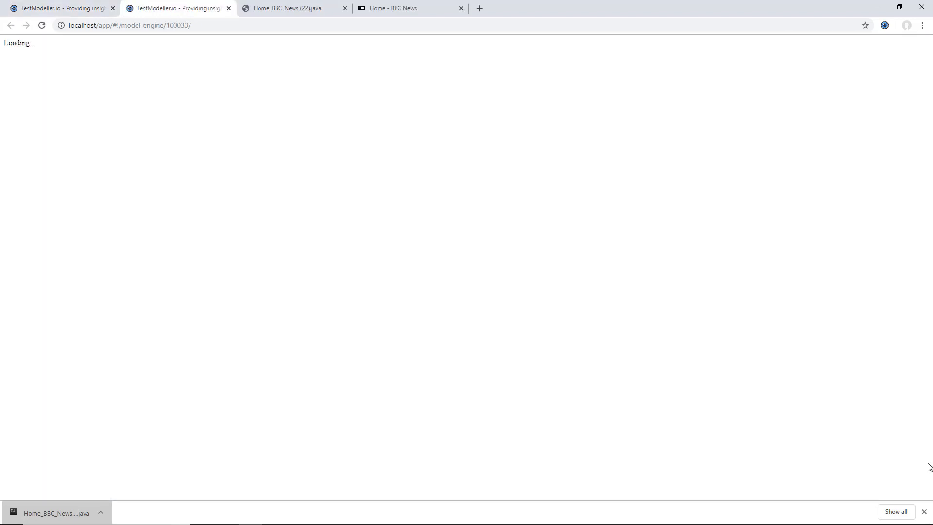
left_click(924, 510)
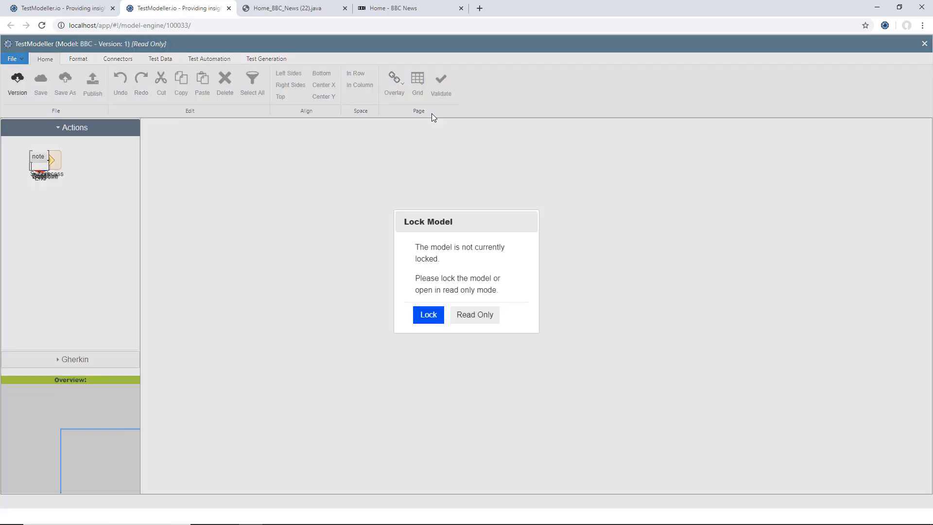
key("Return")
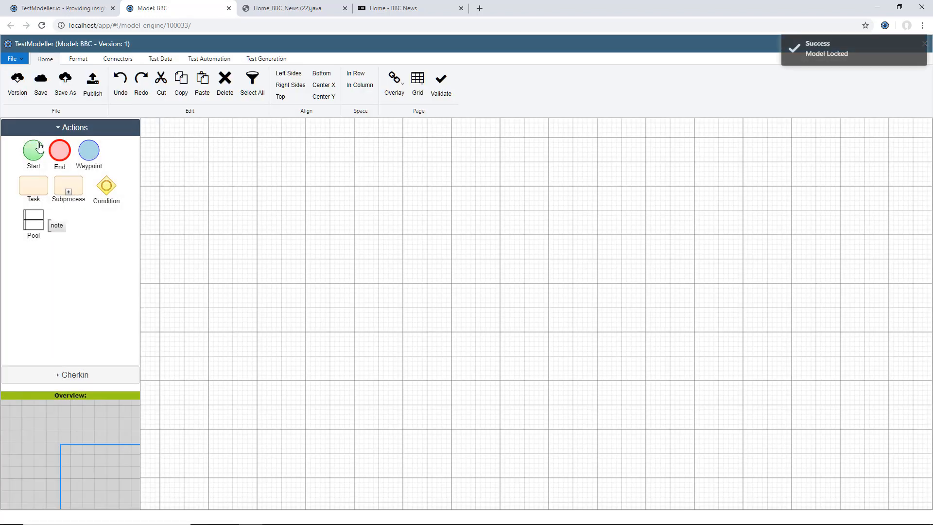
Step: Place a Start node and import the GoToUrl action from the Home_BBC_News module under Code Templates v1.0
left_click_drag(39, 147, 233, 230)
left_click(209, 58)
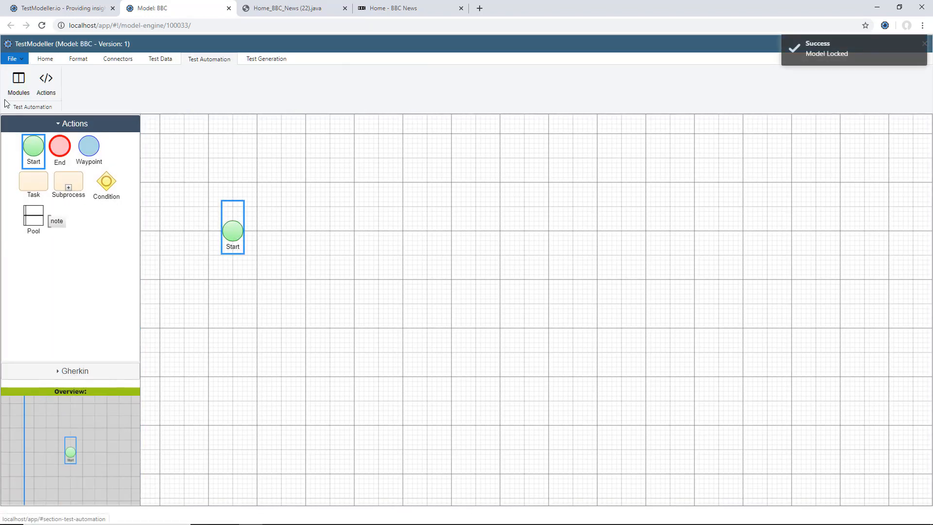
left_click(18, 81)
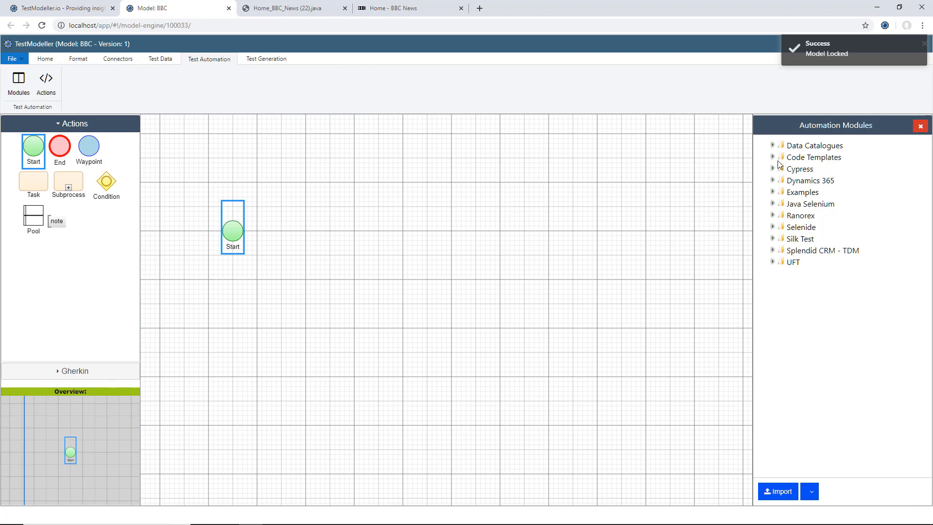
left_click(772, 157)
left_click(788, 169)
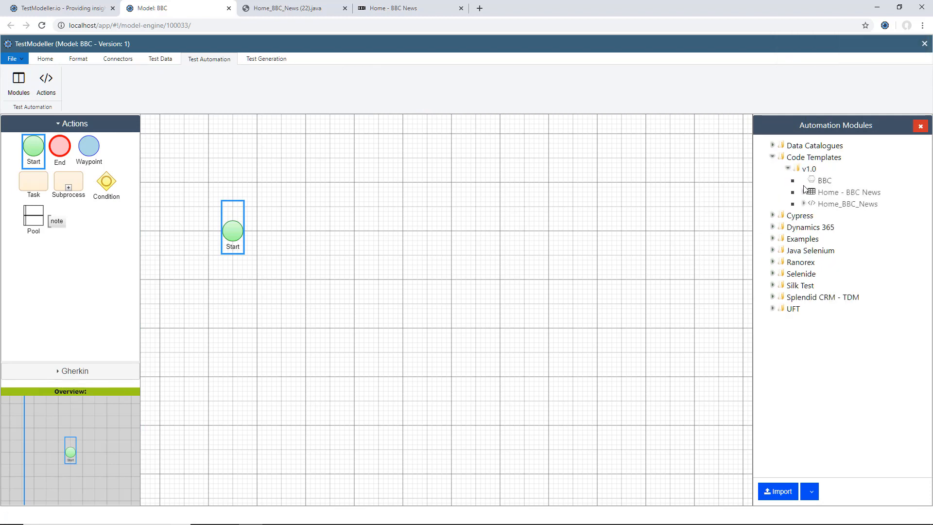
left_click(804, 203)
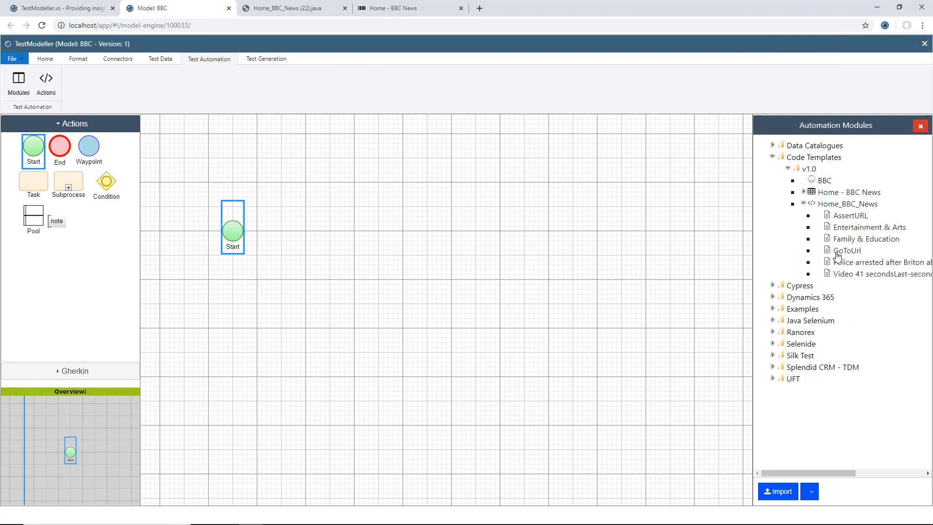
left_click(779, 491)
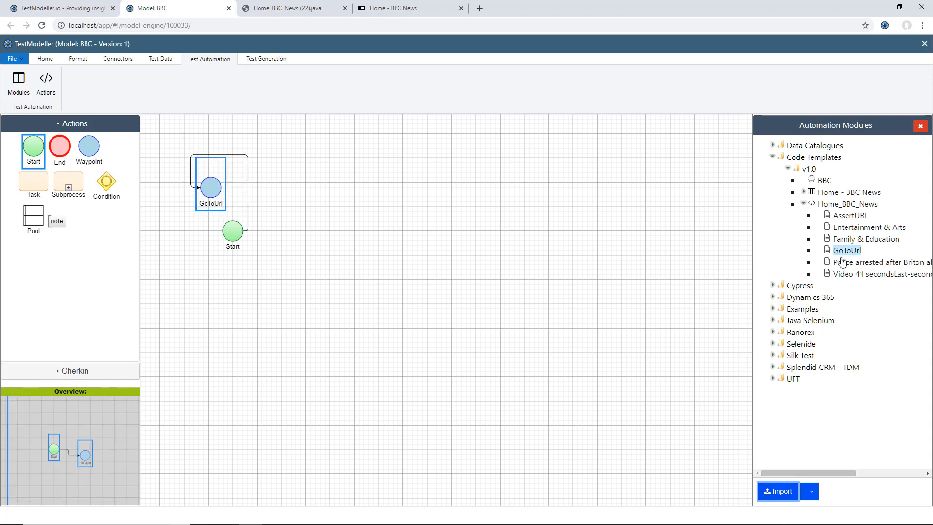
Step: Import the Family & Education action and add an End node after it
left_click(850, 239)
left_click(779, 491)
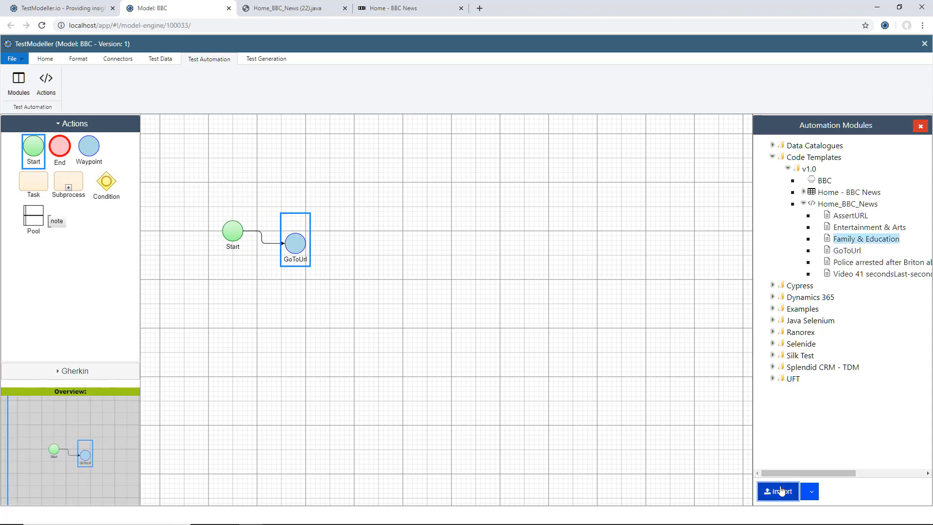
left_click(60, 149)
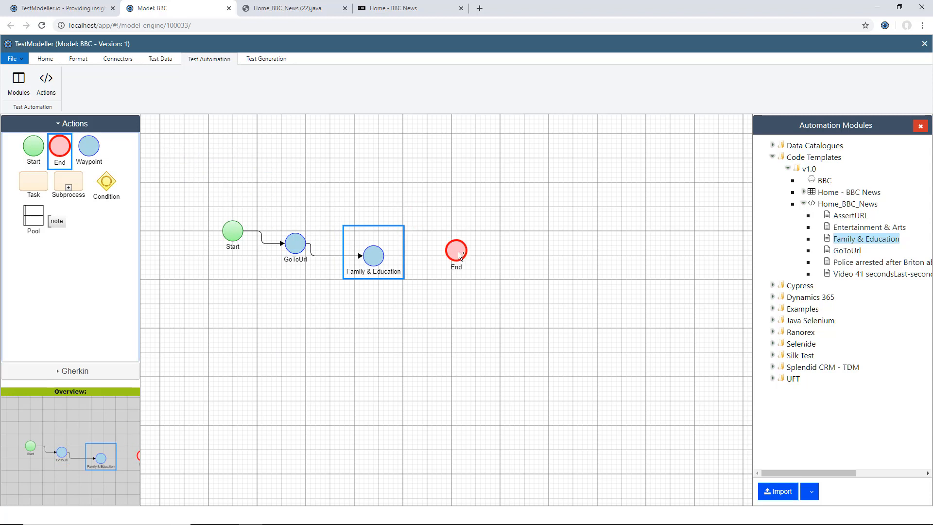
Step: Save the model and generate test cases from it
left_click(266, 59)
left_click(20, 83)
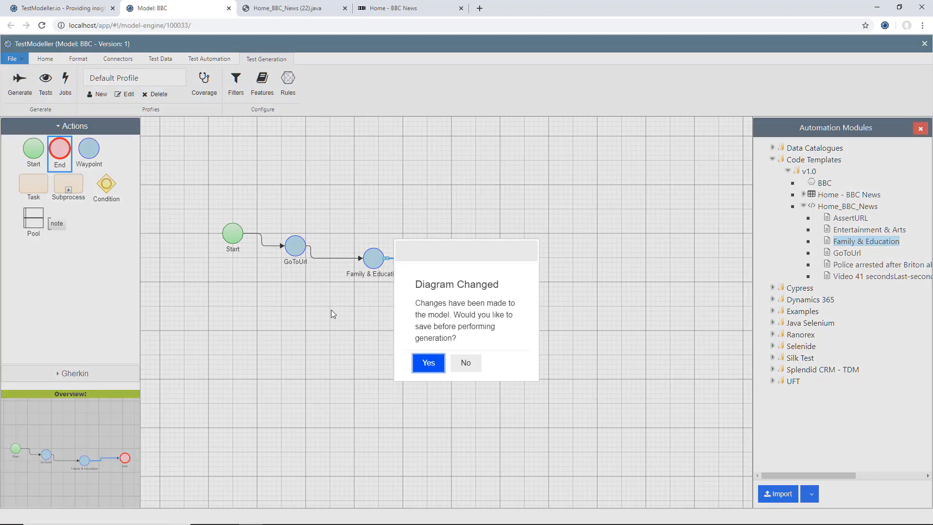
left_click(428, 362)
left_click(362, 301)
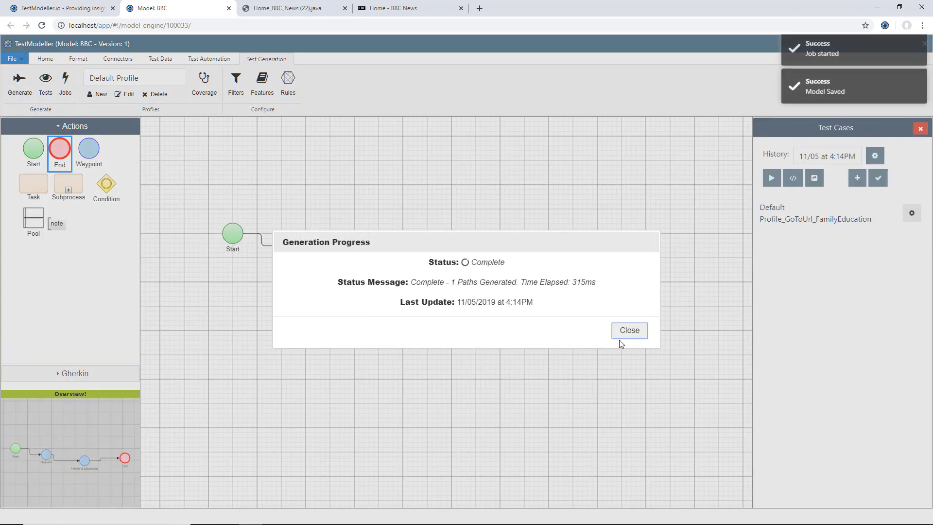
left_click(626, 331)
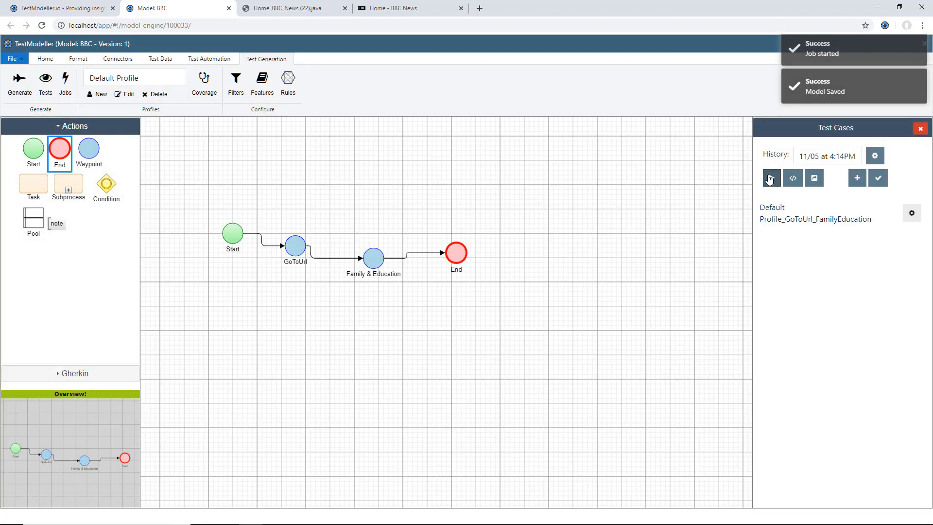
Step: Execute the test suite with process CreateTests and the Java Testcase New code template
left_click(769, 178)
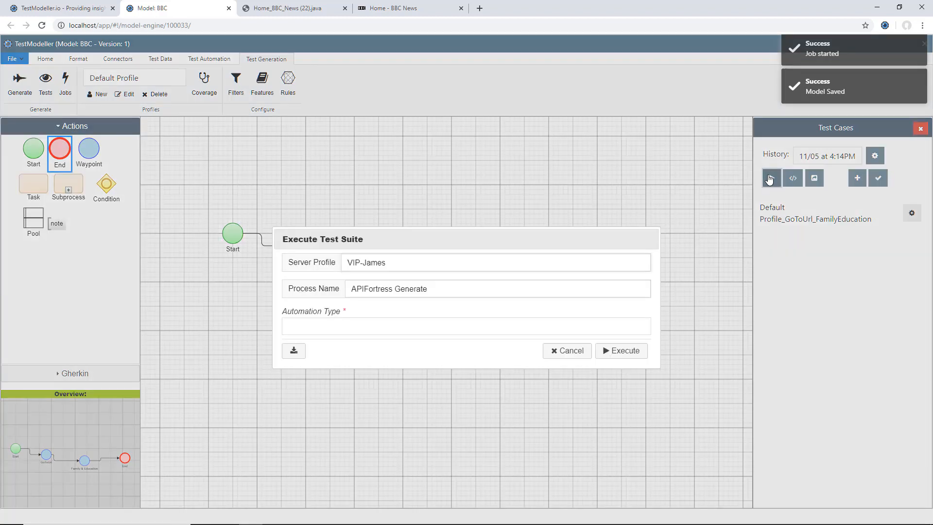
left_click(481, 292)
left_click(475, 316)
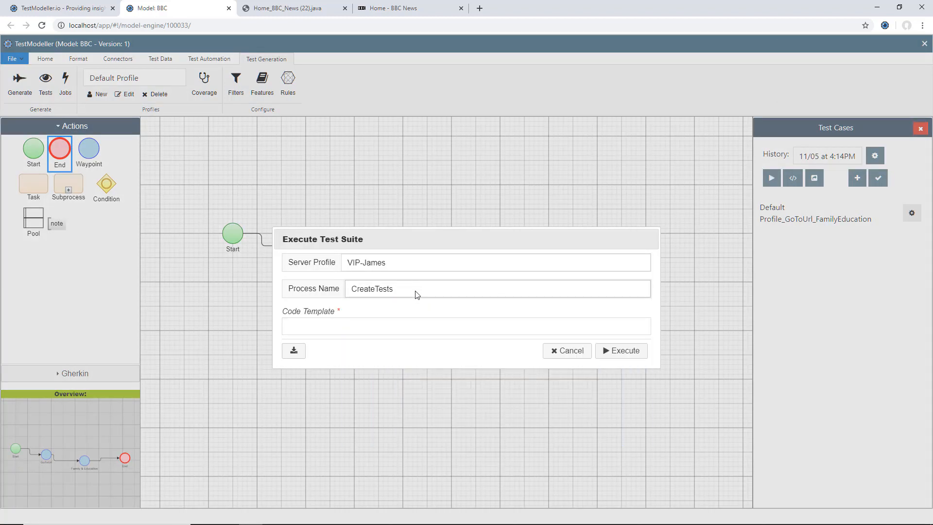
left_click(411, 333)
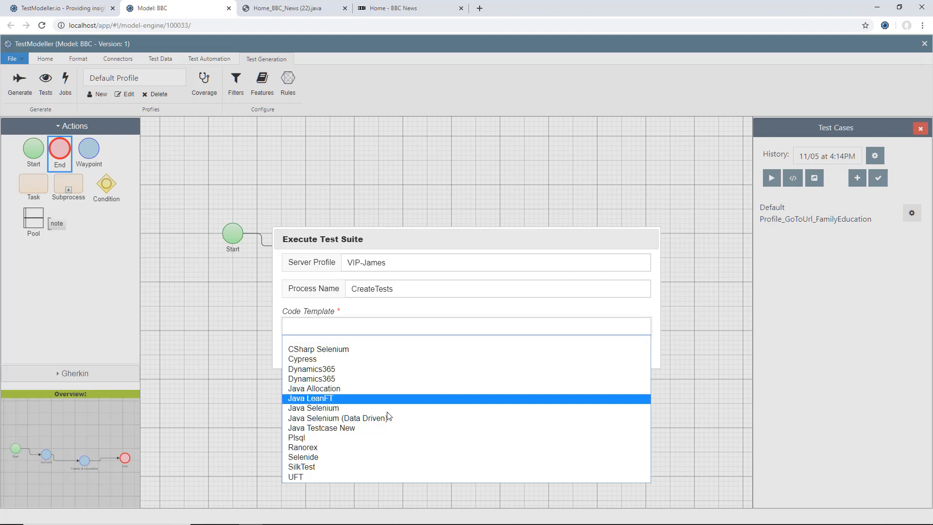
left_click(373, 430)
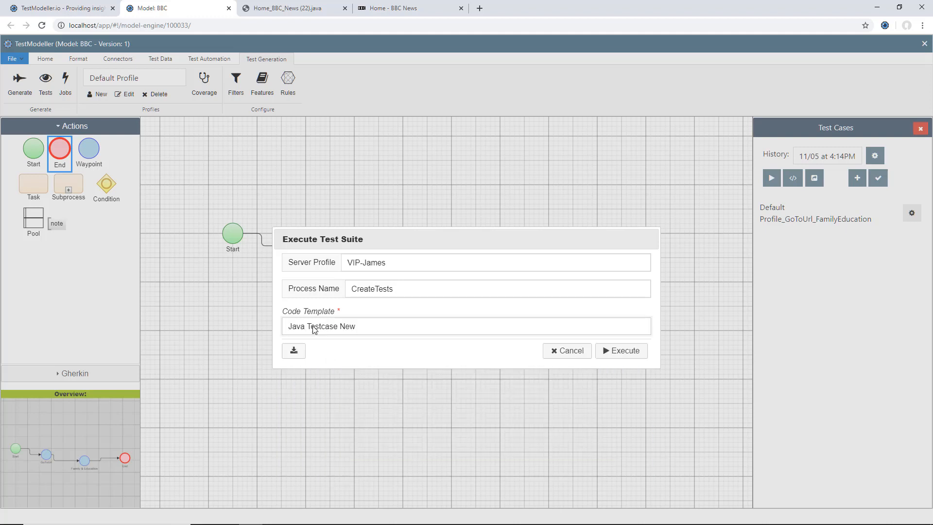
left_click(617, 350)
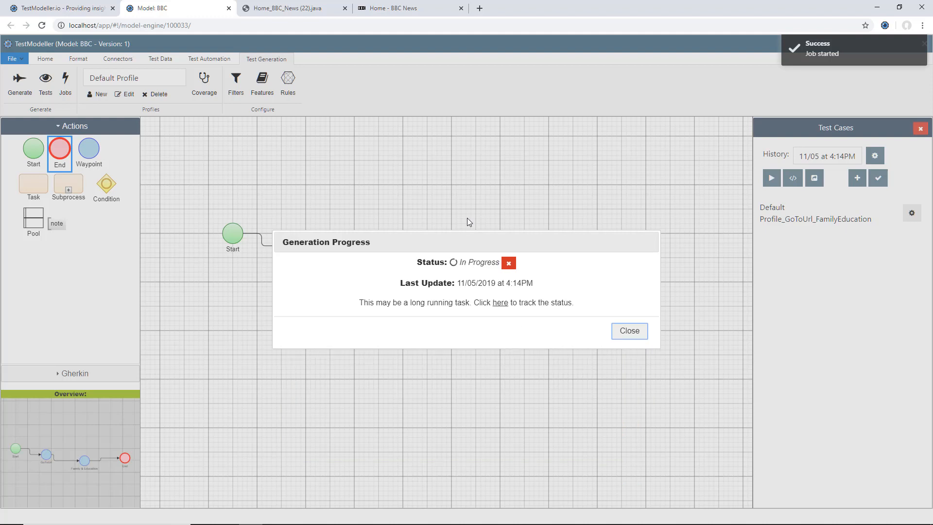
Step: Download the generated Result.zip and open it
scroll(456, 345, "down", 5)
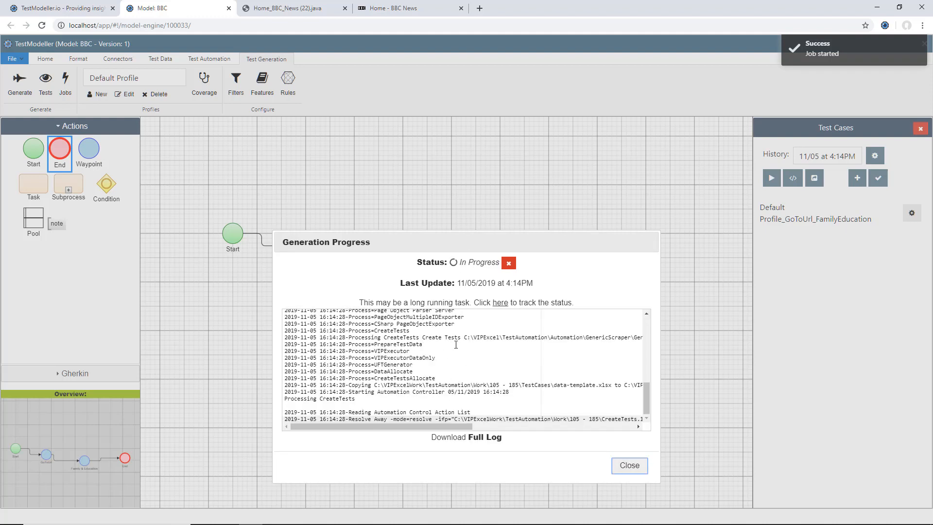
left_click(442, 416)
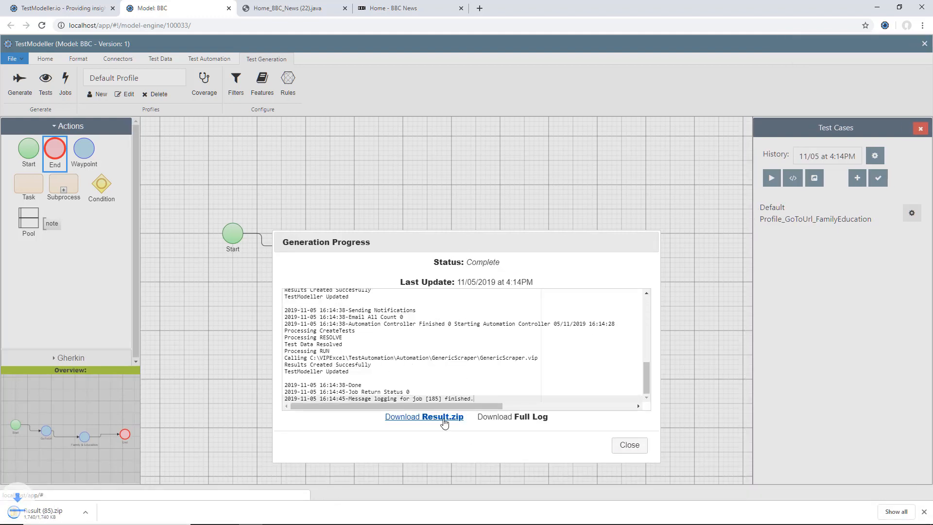
left_click(59, 516)
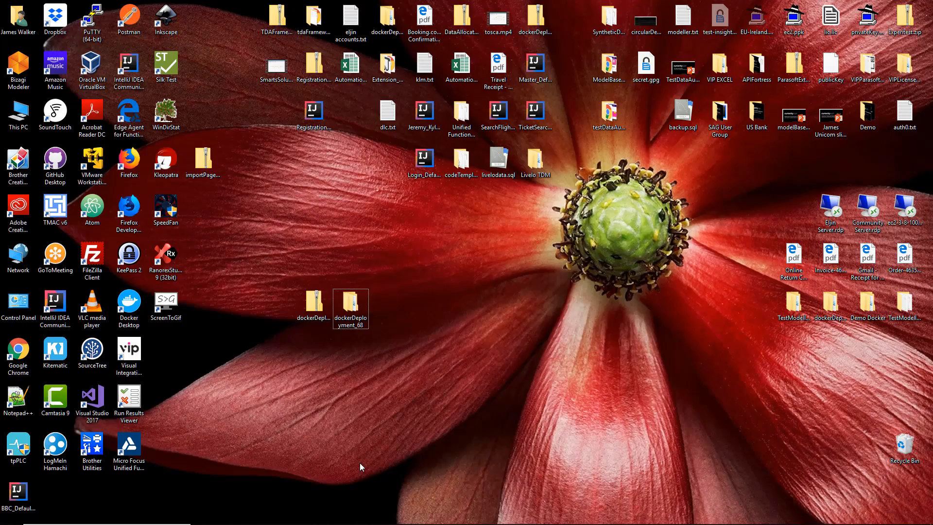
Step: Open BBC_DefaultProfile.java in Notepad++ and examine the generated test method and its template line
left_click(20, 503)
right_click(20, 504)
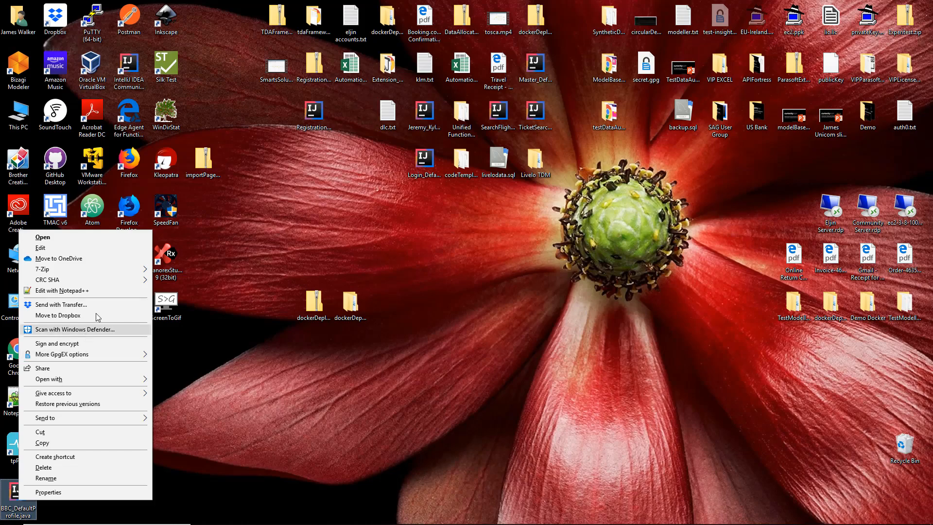
left_click(114, 290)
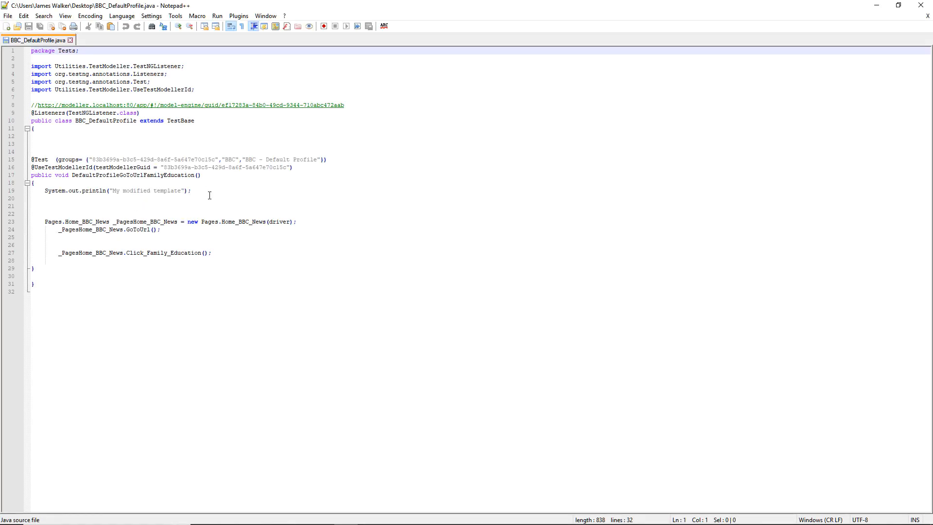
left_click_drag(209, 195, 26, 191)
left_click(254, 169)
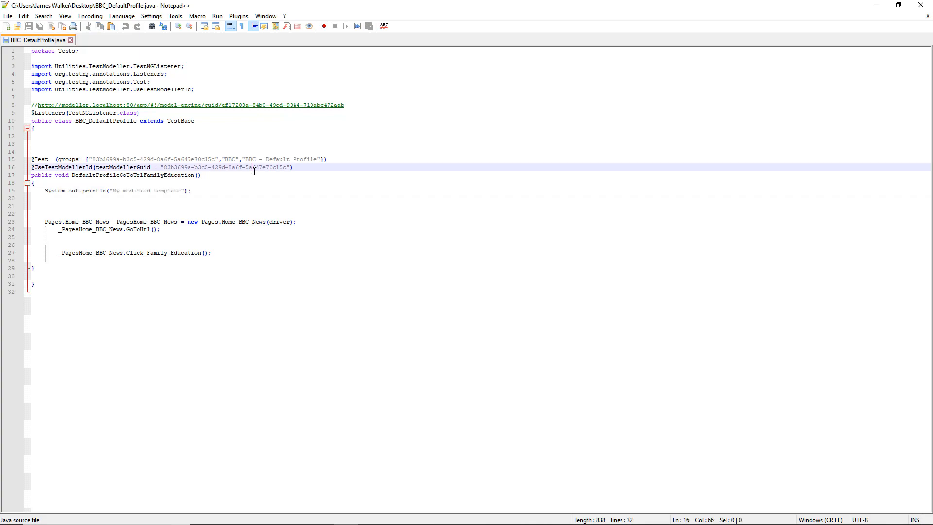